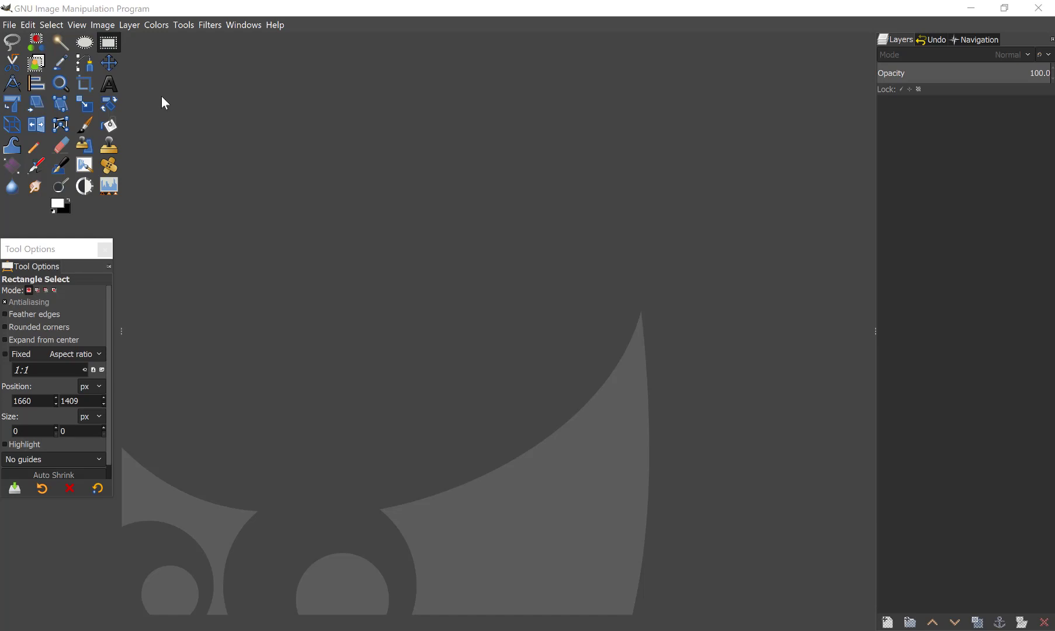
Open the image San Fran Bay & Skyline Raw.JPG from the Demo Graphics folder.
left_click(9, 27)
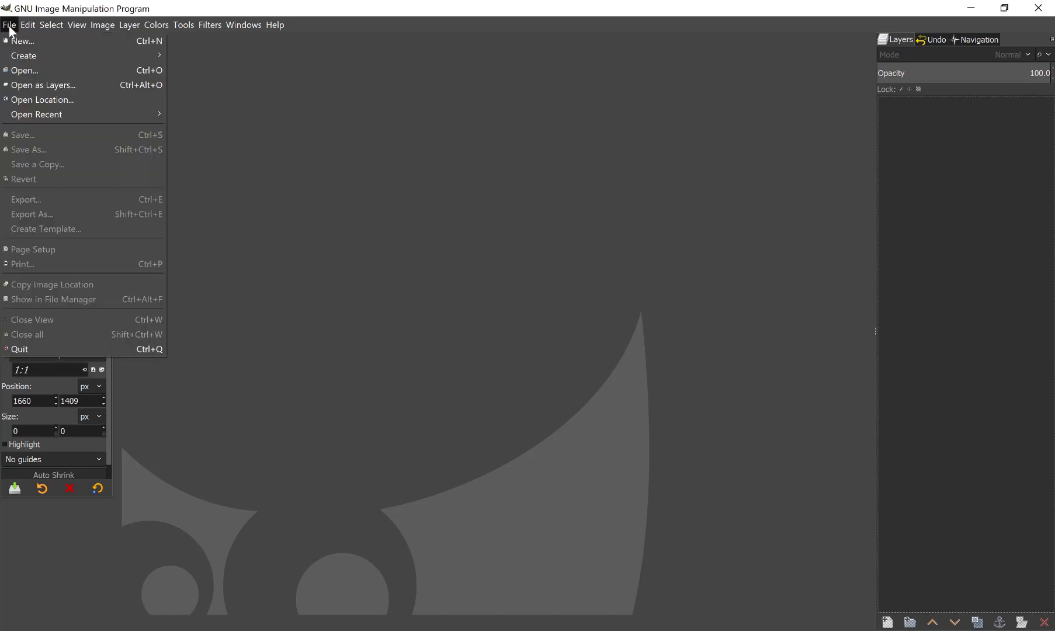
left_click(25, 70)
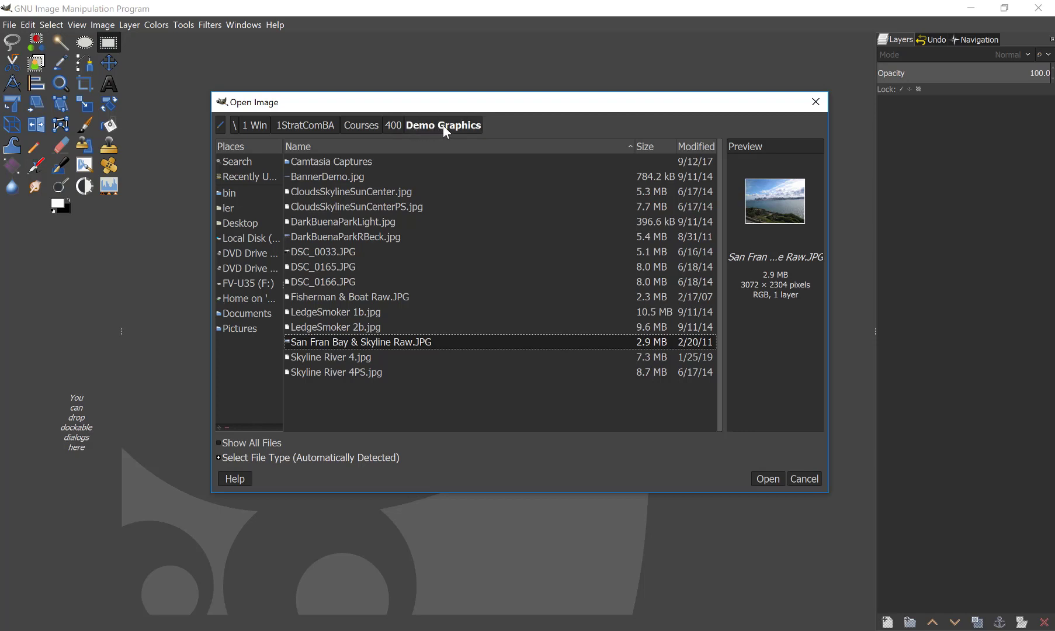
left_click(461, 125)
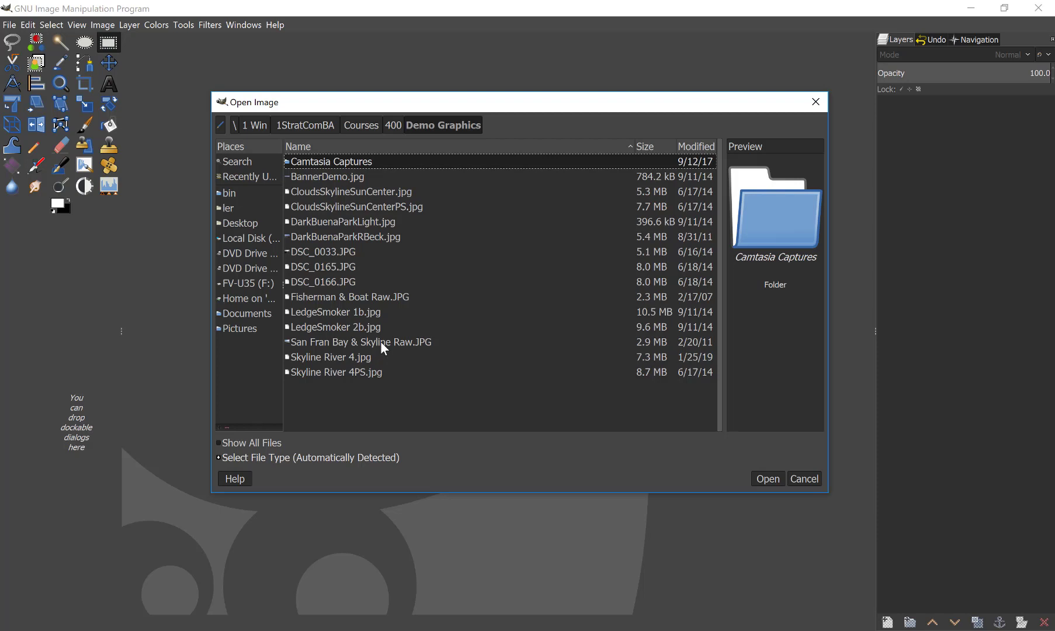
double_click(341, 342)
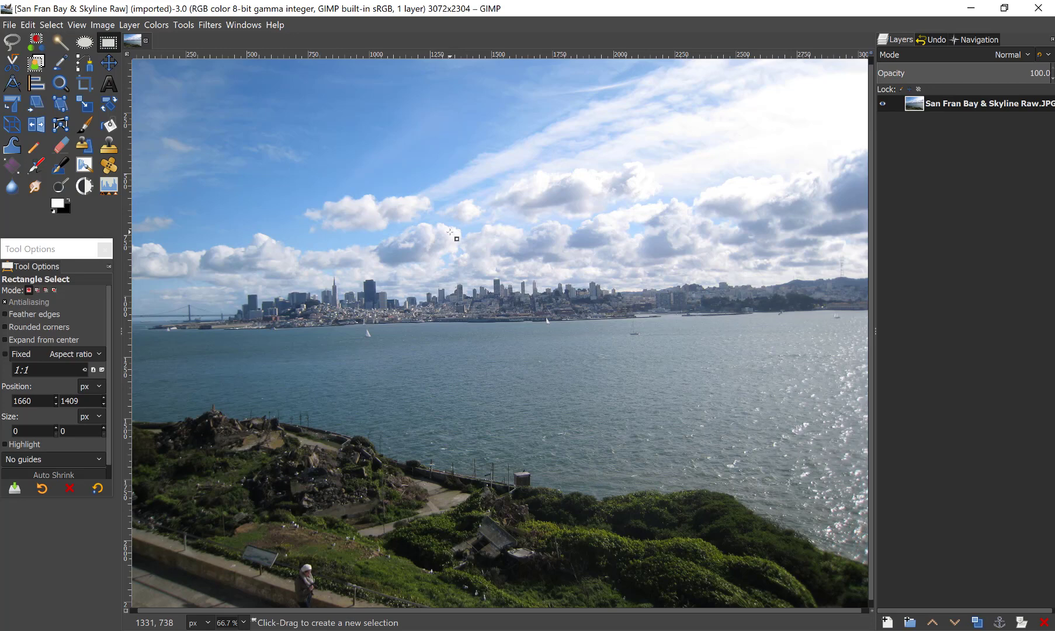
Scale the image to a resolution of 72 pixels/in in both X and Y, keeping its pixel dimensions.
left_click(973, 38)
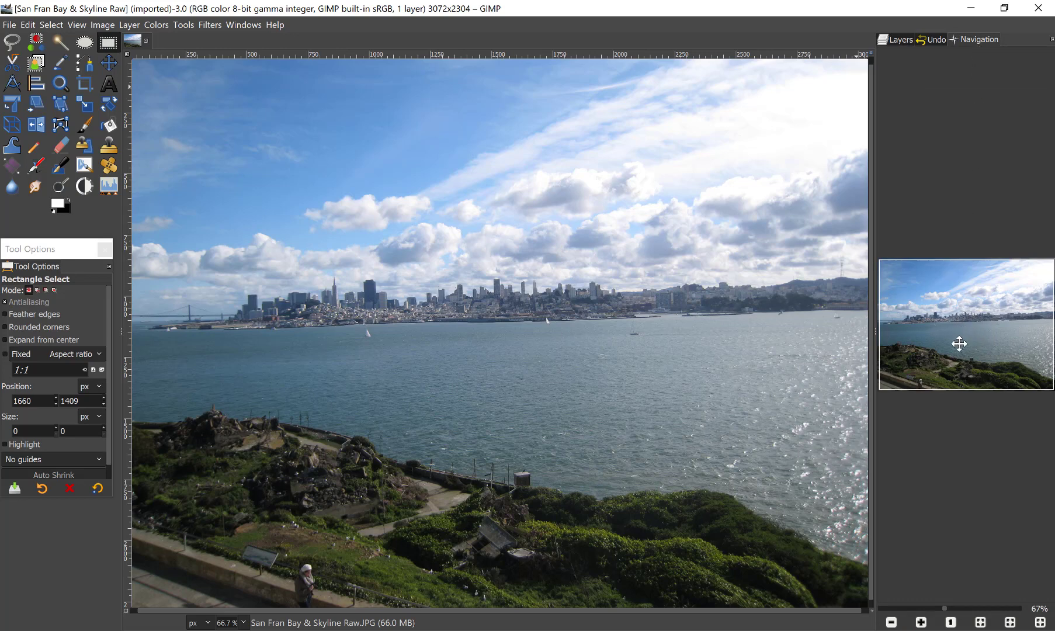
left_click(942, 609)
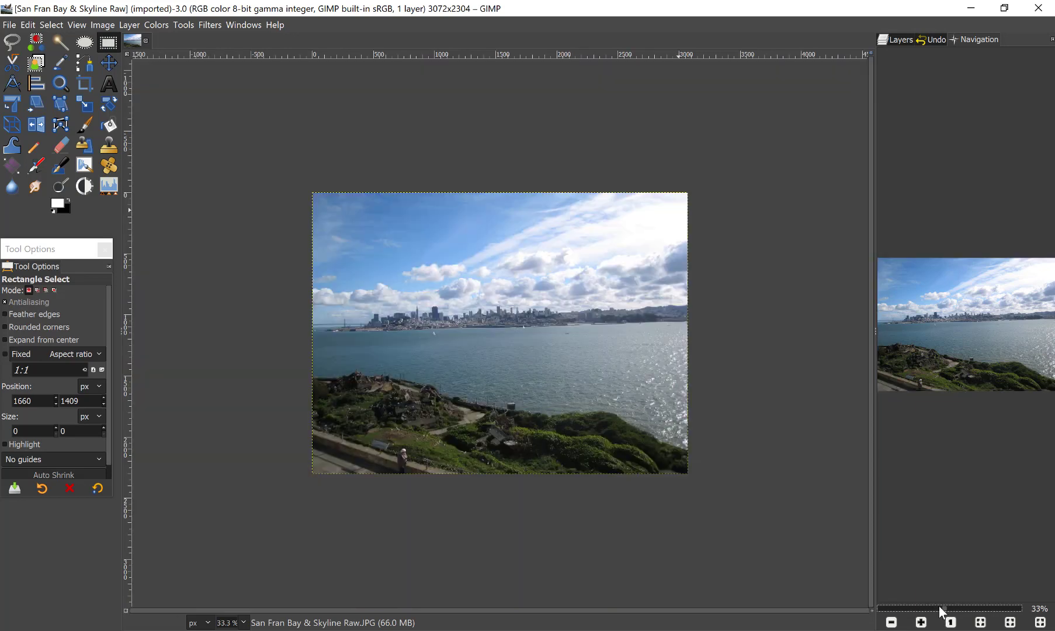
left_click(943, 609)
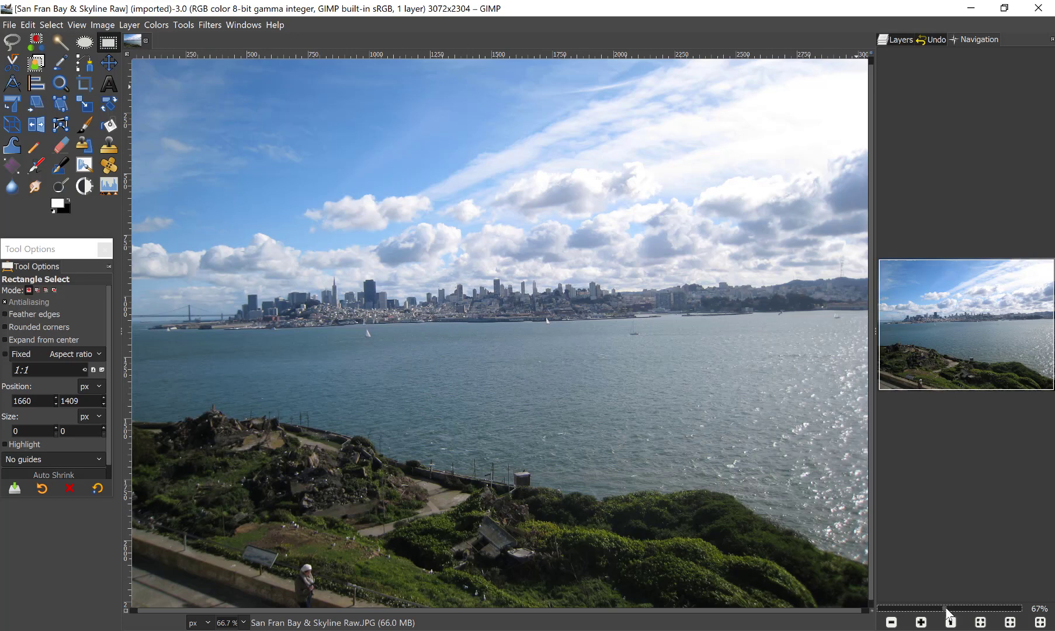
scroll(944, 609, "down", 2)
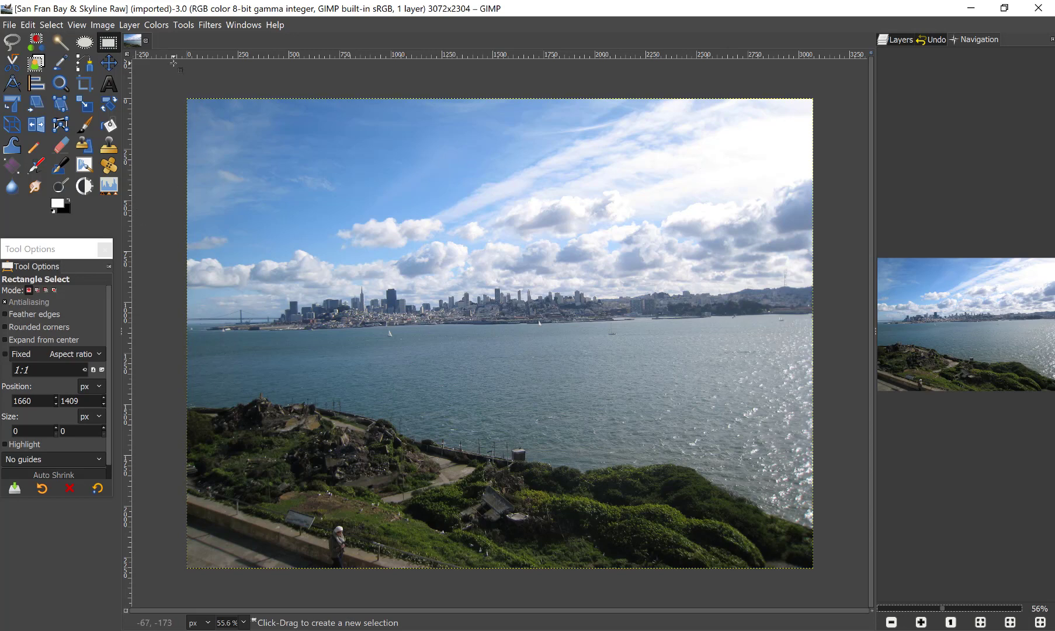
left_click(103, 25)
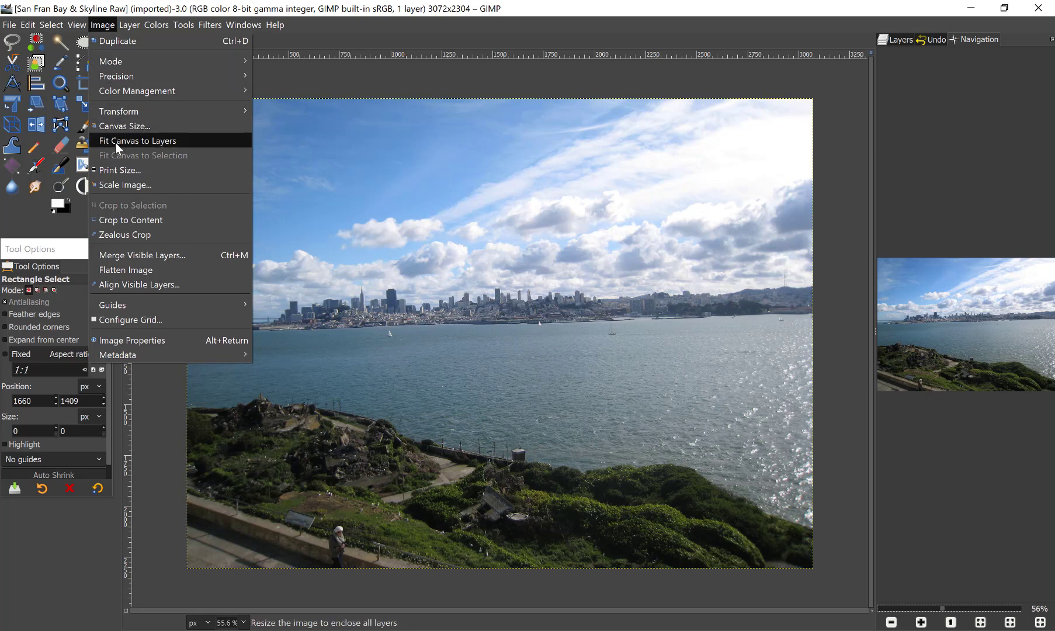
left_click(144, 185)
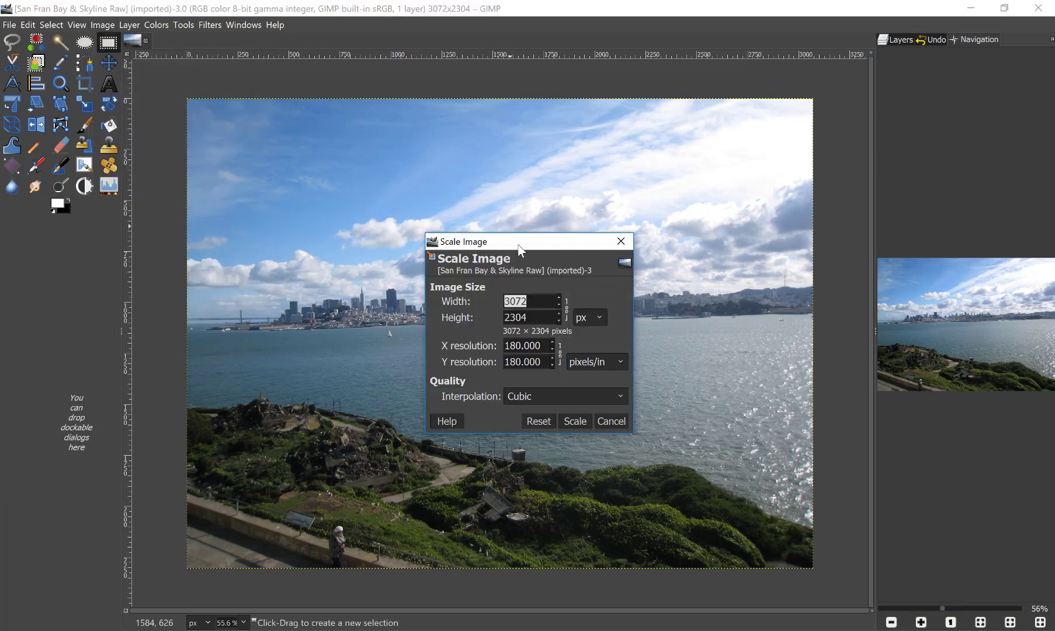
left_click_drag(520, 250, 367, 194)
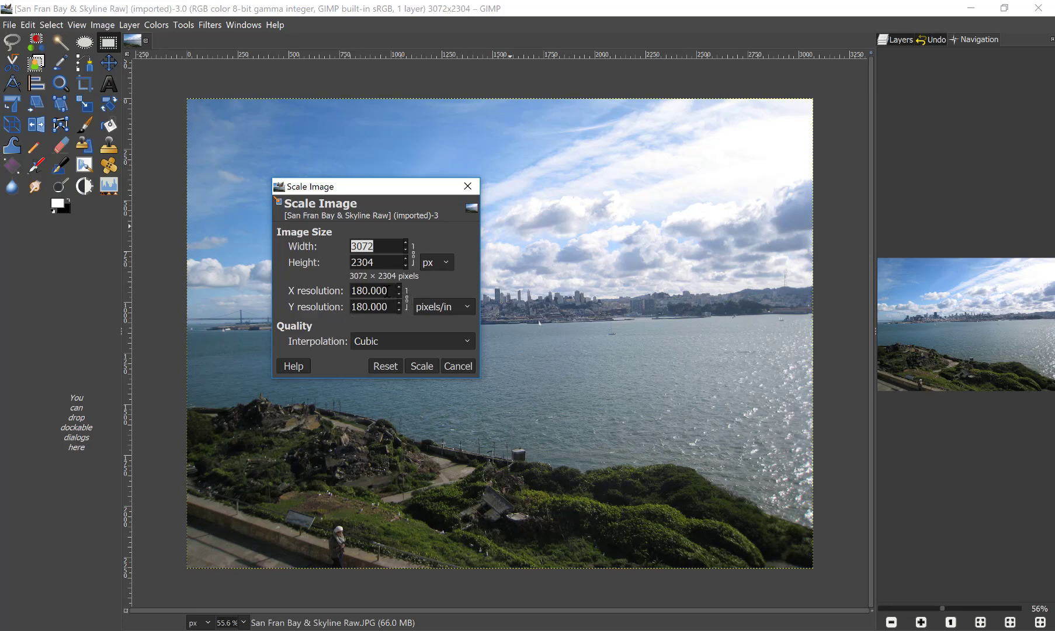
left_click_drag(388, 292, 337, 287)
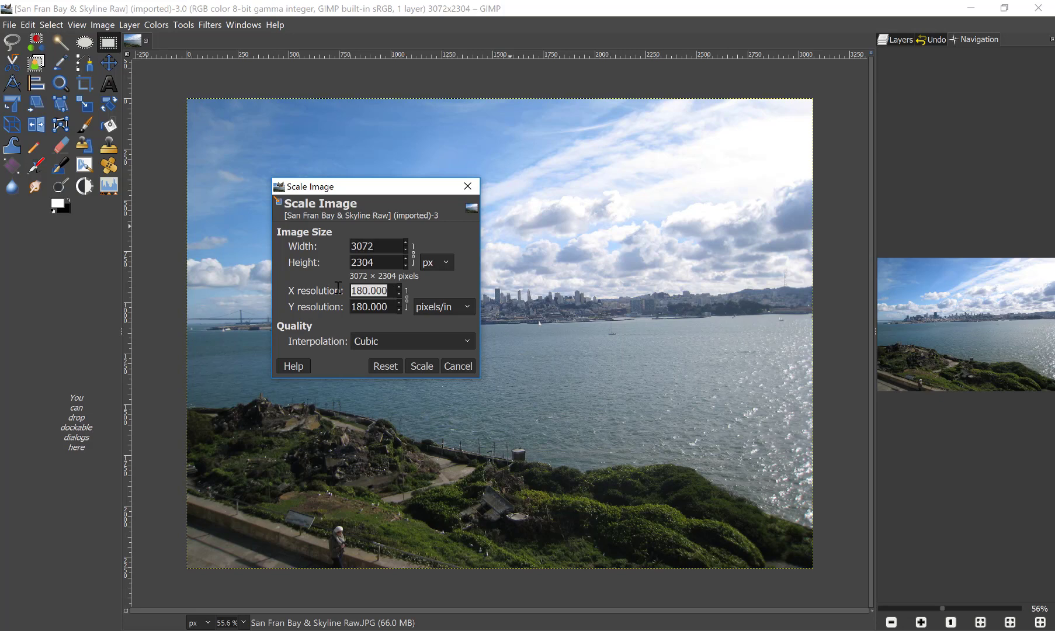
type("72")
left_click(393, 309)
left_click(422, 366)
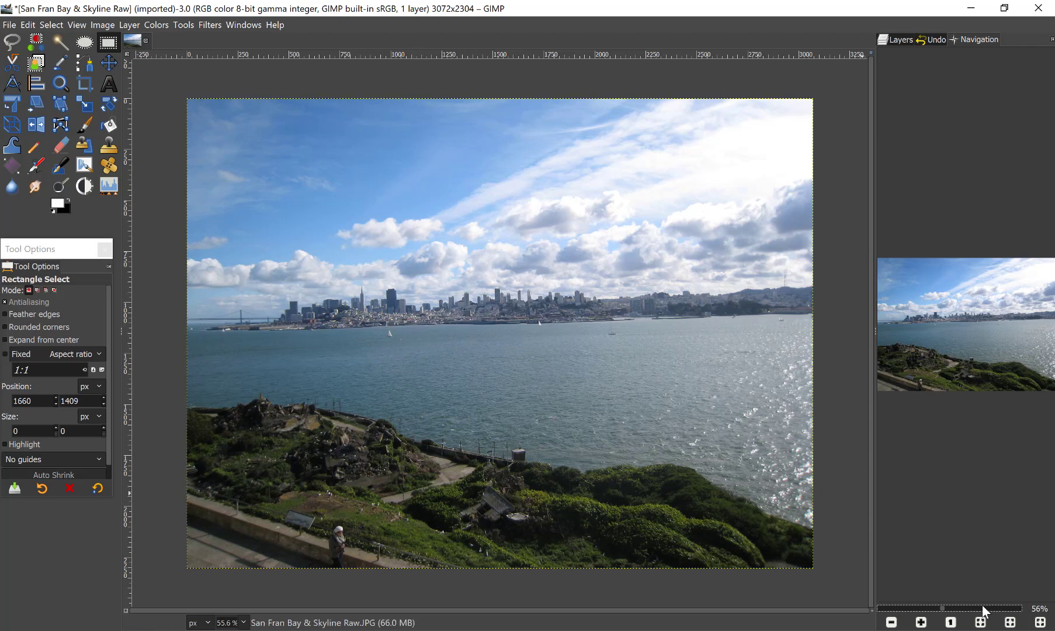
Add a horizontal guide along the waterline below the city skyline.
left_click(934, 609)
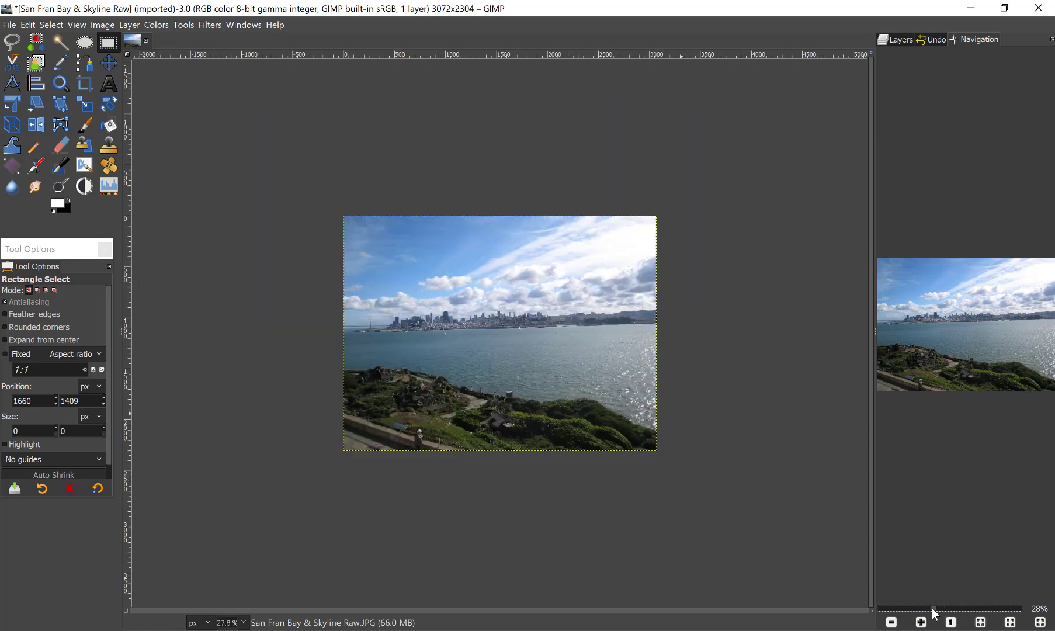
left_click(939, 609)
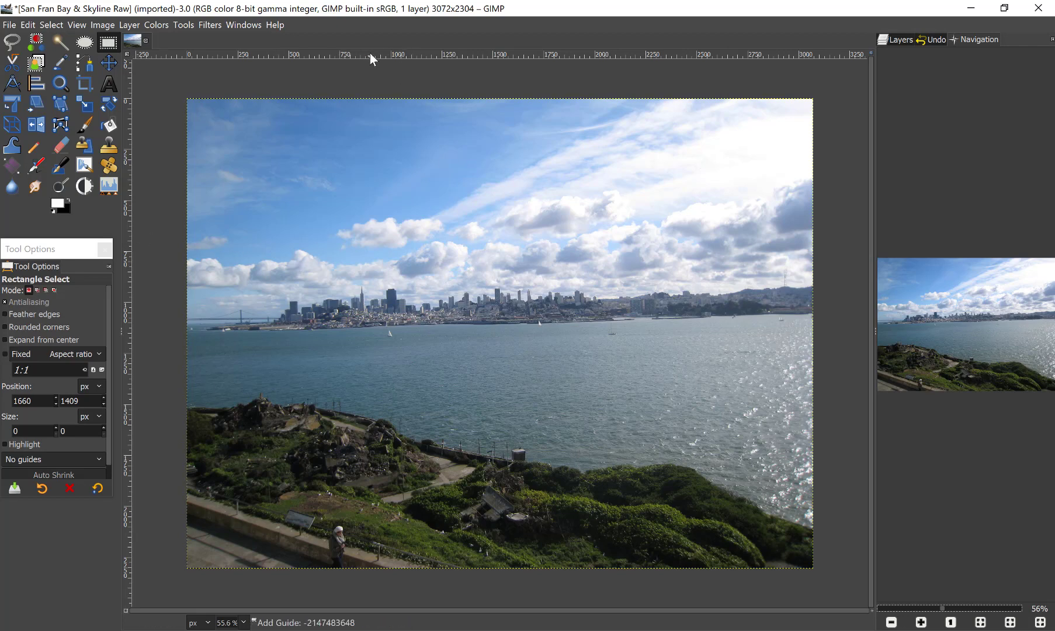
left_click_drag(370, 53, 371, 327)
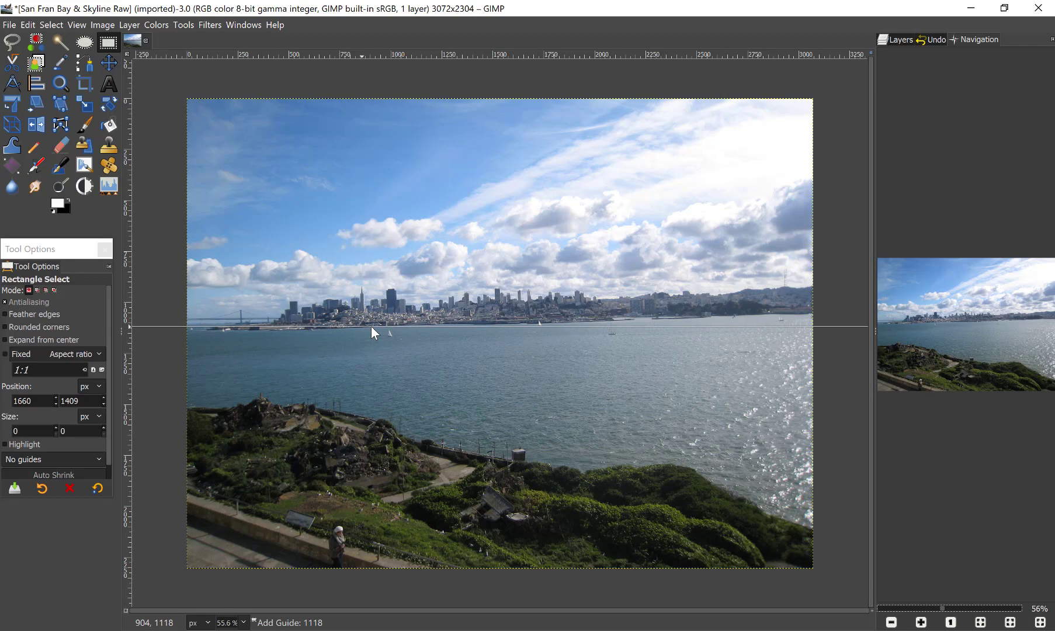
left_click_drag(371, 327, 371, 323)
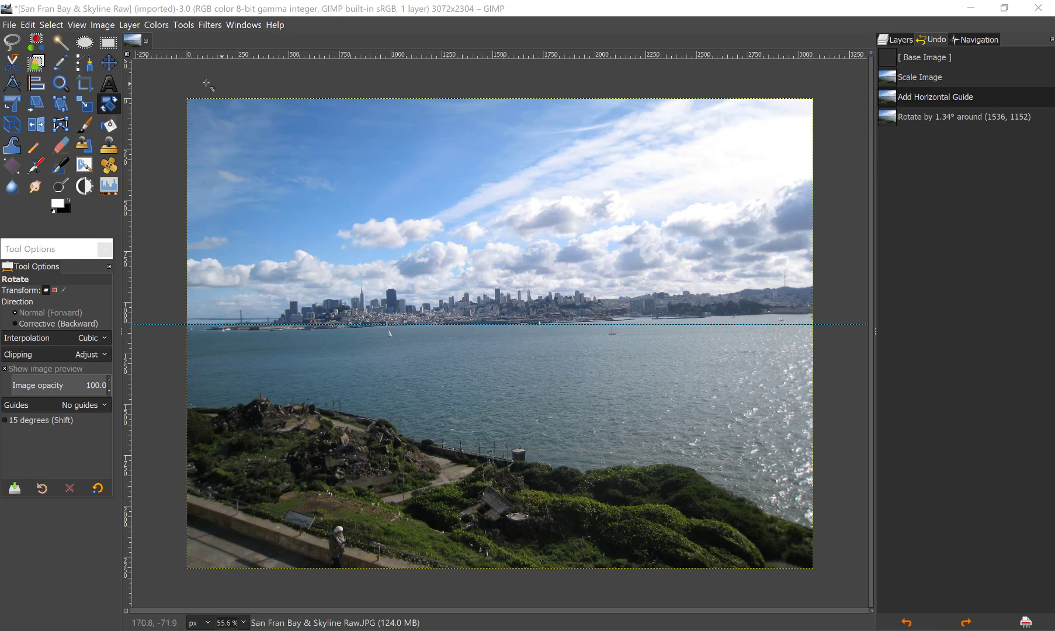
Rotate the photo by 1.45° about its center to level the waterline with the guide, and remove the guide.
left_click(110, 108)
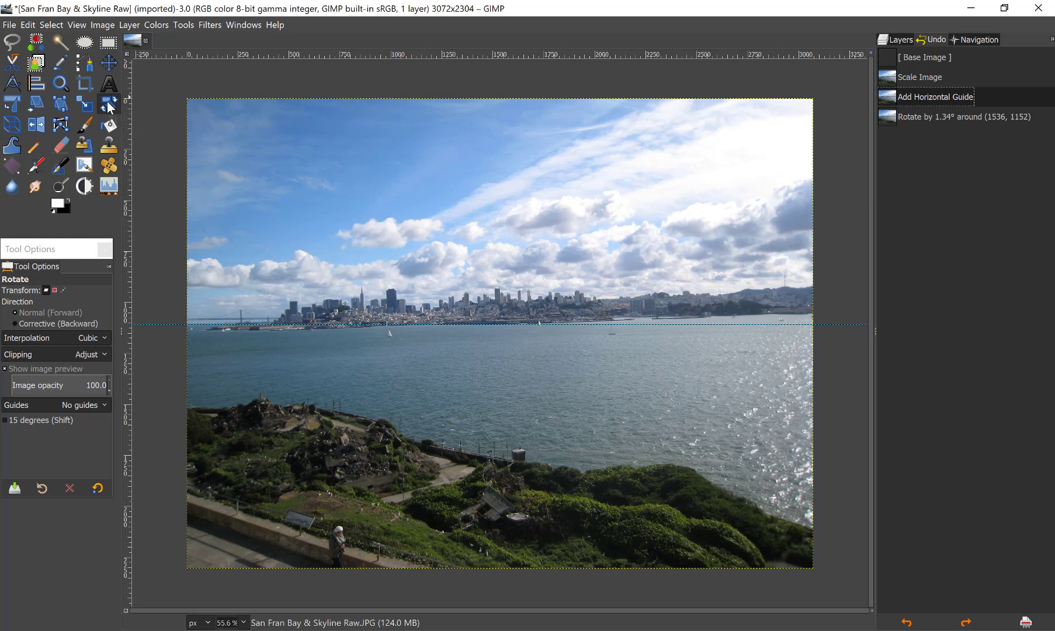
left_click(108, 107)
left_click(763, 144)
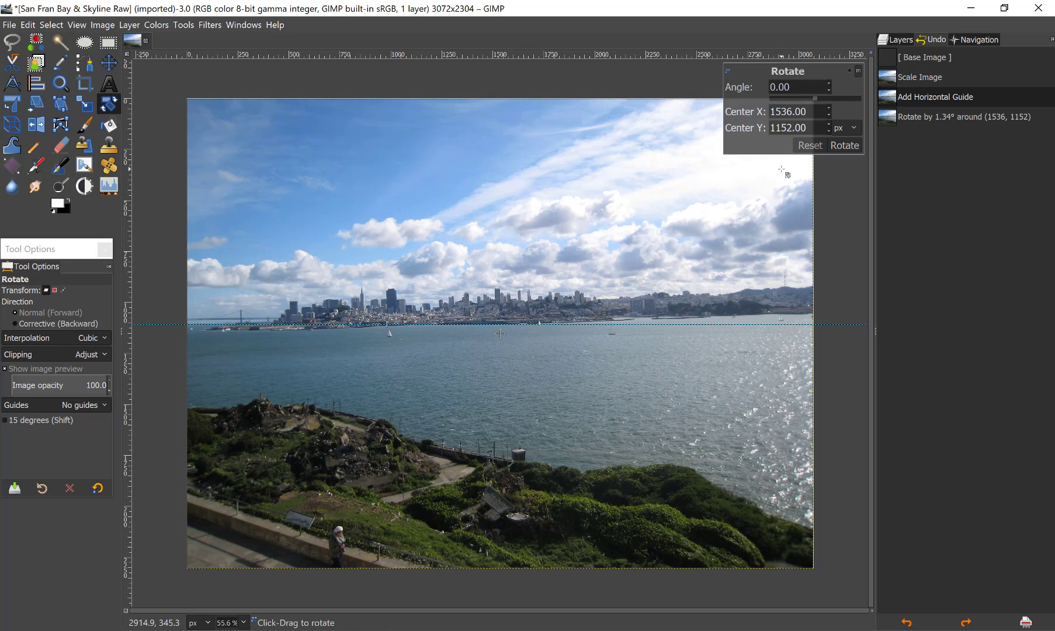
mouse_move(782, 170)
left_mouse_down()
mouse_move(801, 183)
mouse_move(789, 177)
left_mouse_up()
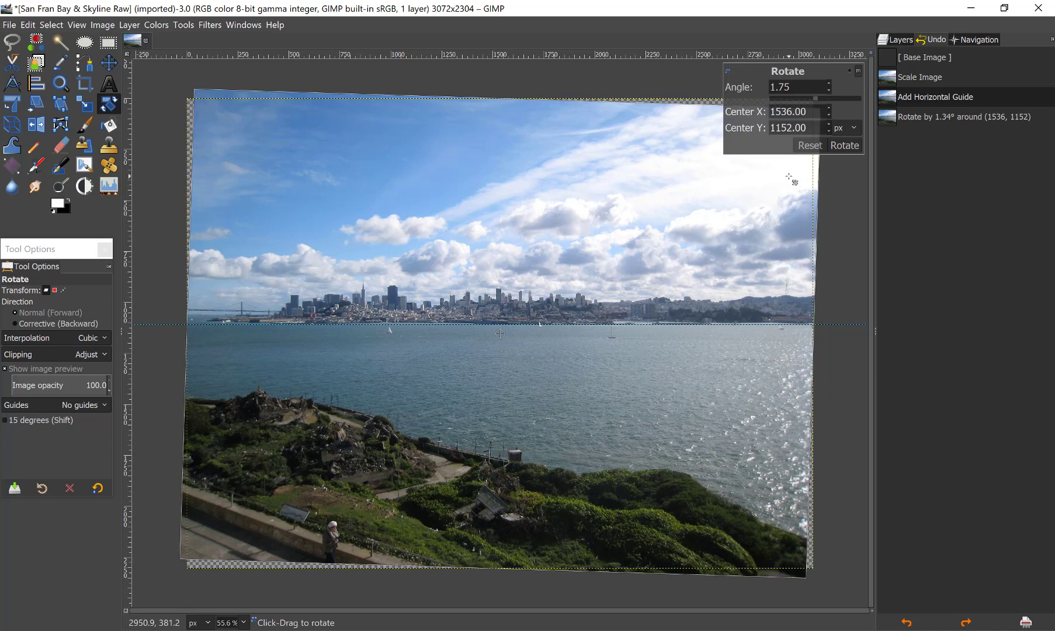
left_click_drag(788, 176, 789, 173)
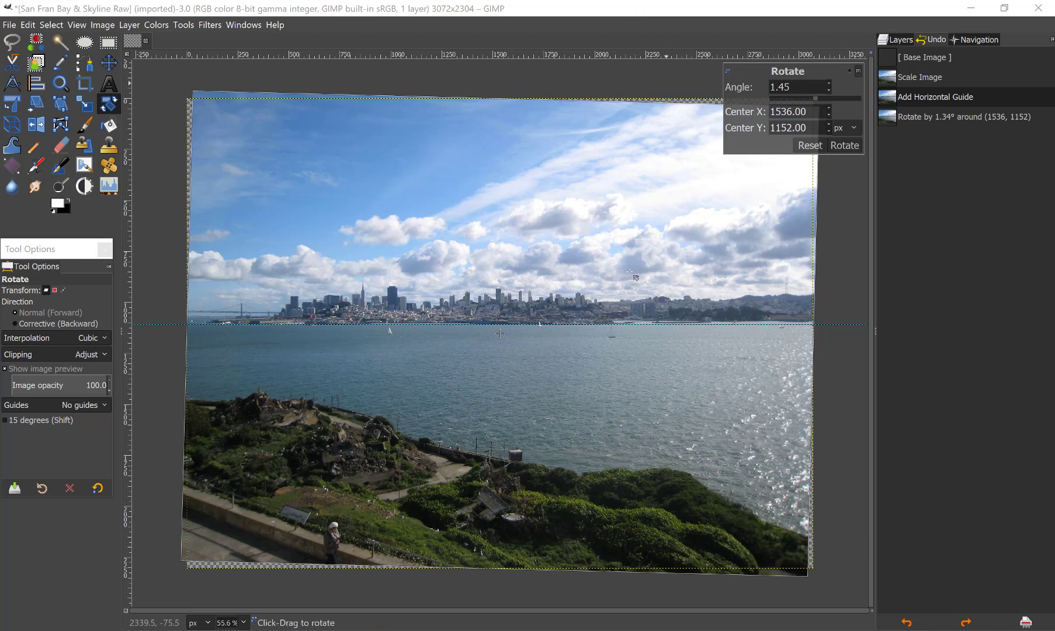
key("m")
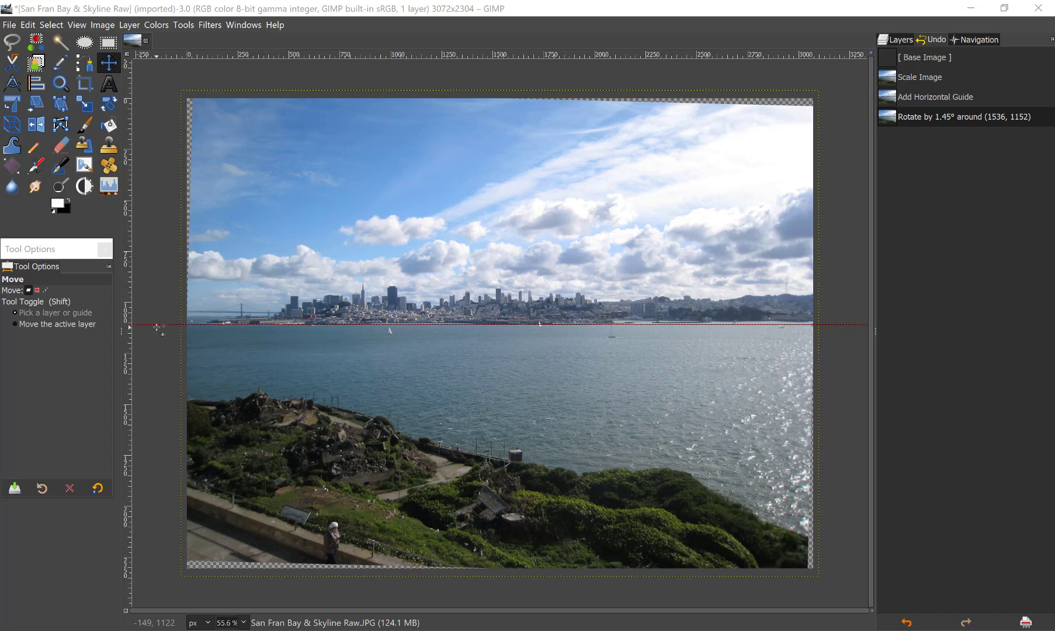
left_click_drag(157, 327, 168, 41)
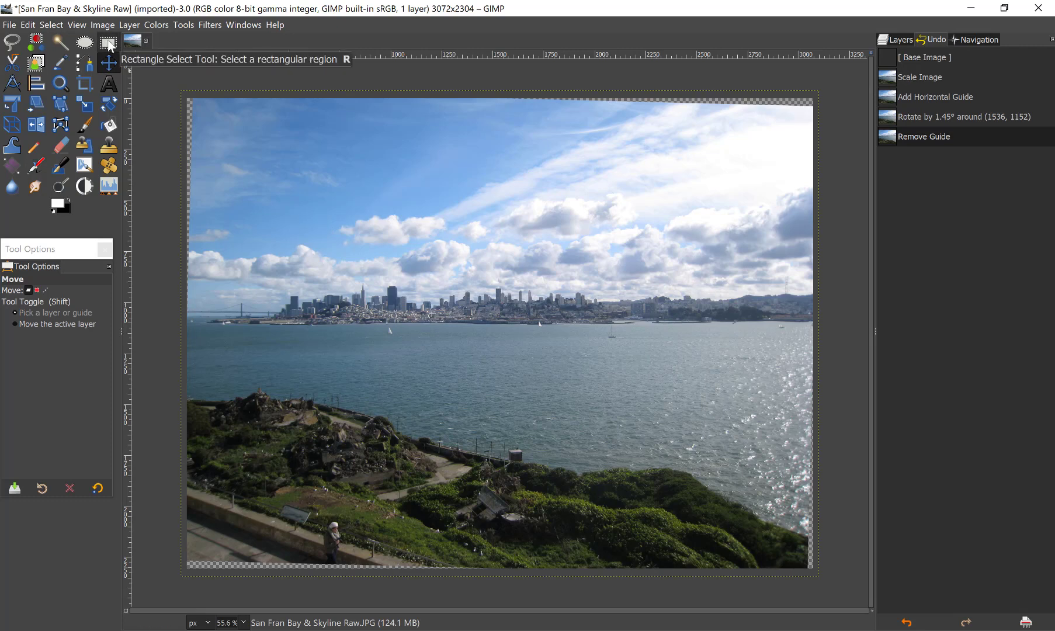
Select a full-width rectangle of about 3129 × 873 px around the skyline, starting at Y 432, and crop the image to it.
left_click(109, 43)
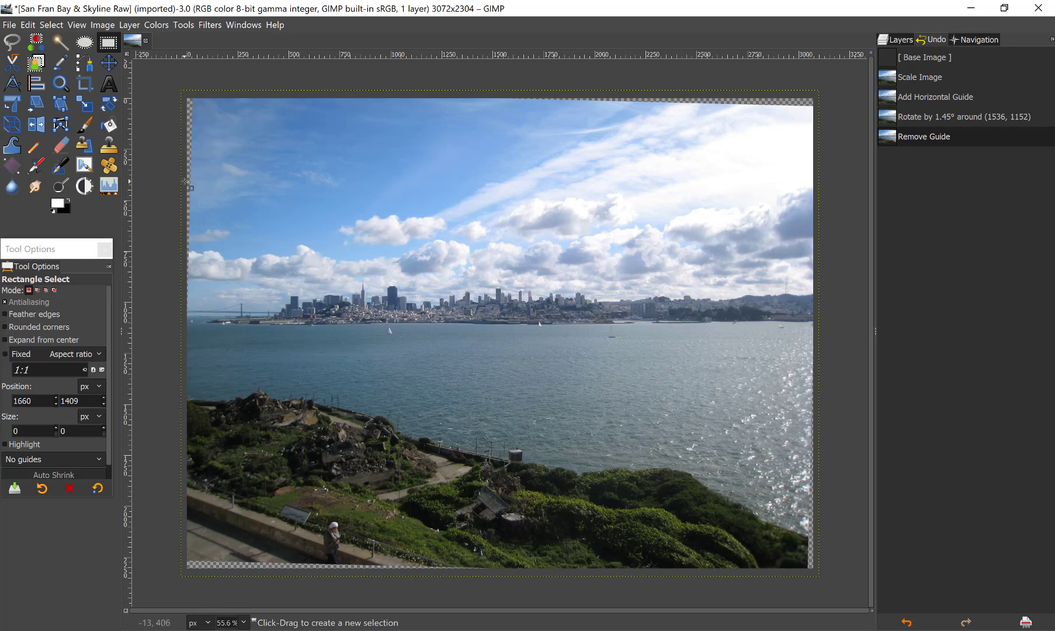
left_click_drag(186, 181, 822, 363)
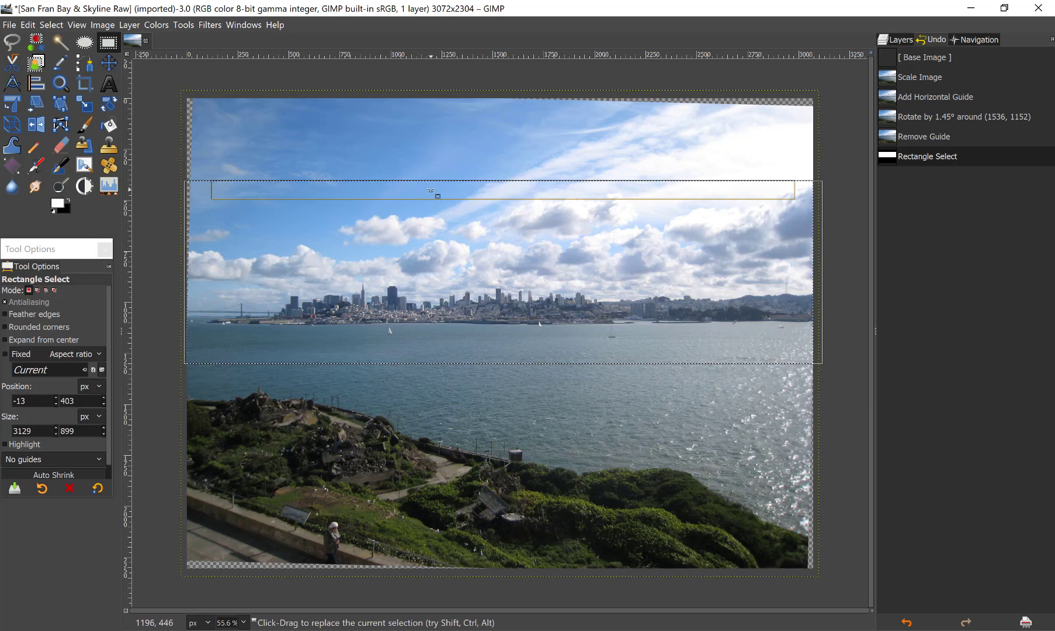
key("ctrl+z")
mouse_move(432, 191)
left_mouse_down()
mouse_move(433, 218)
mouse_move(432, 192)
left_mouse_up()
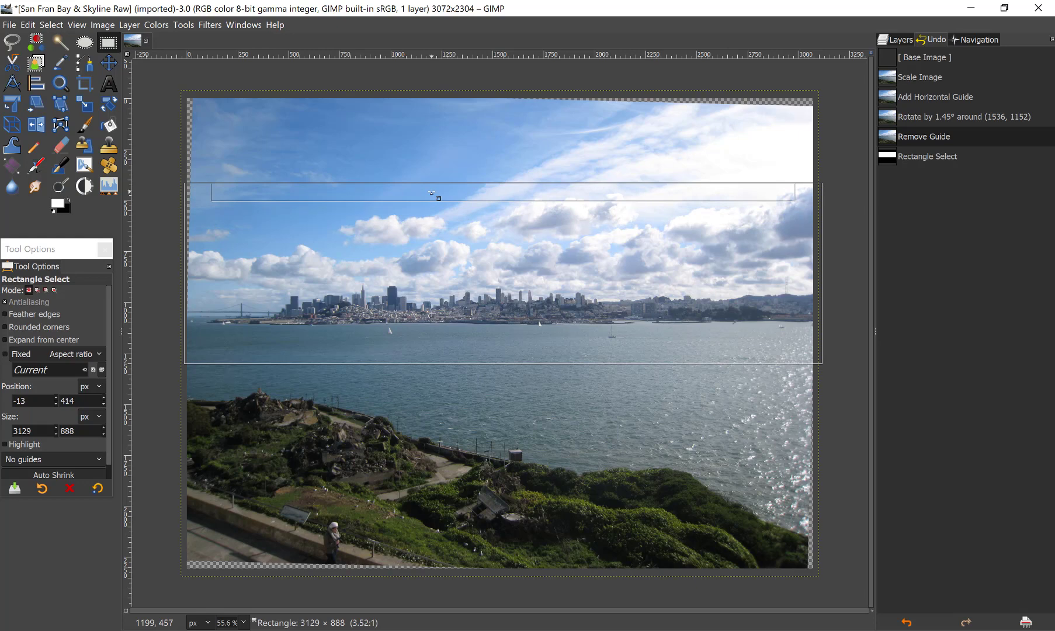
left_click_drag(432, 192, 432, 192)
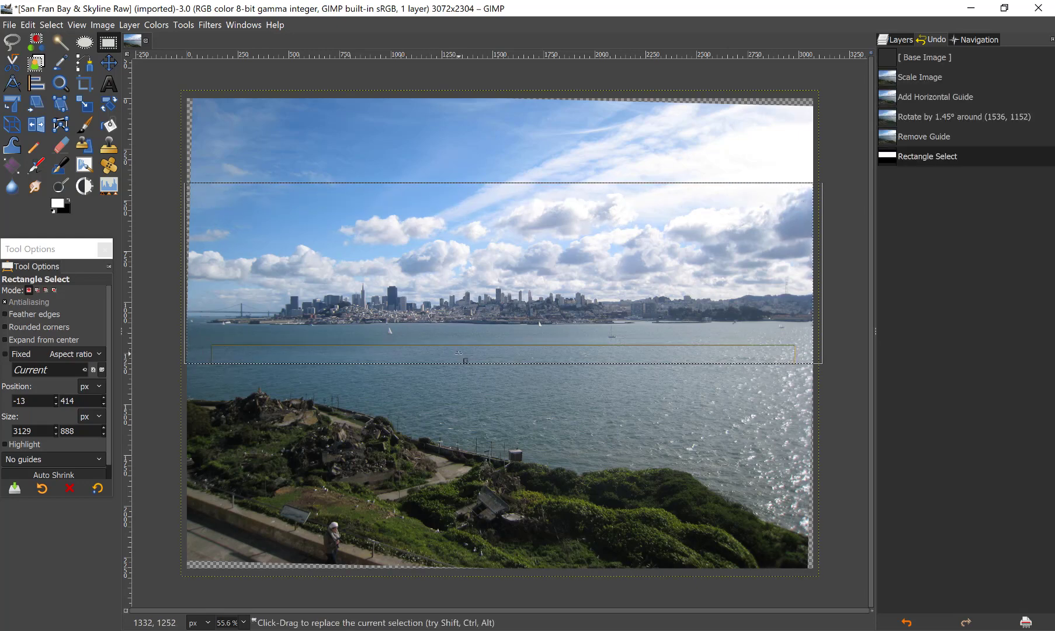
key("ctrl+z")
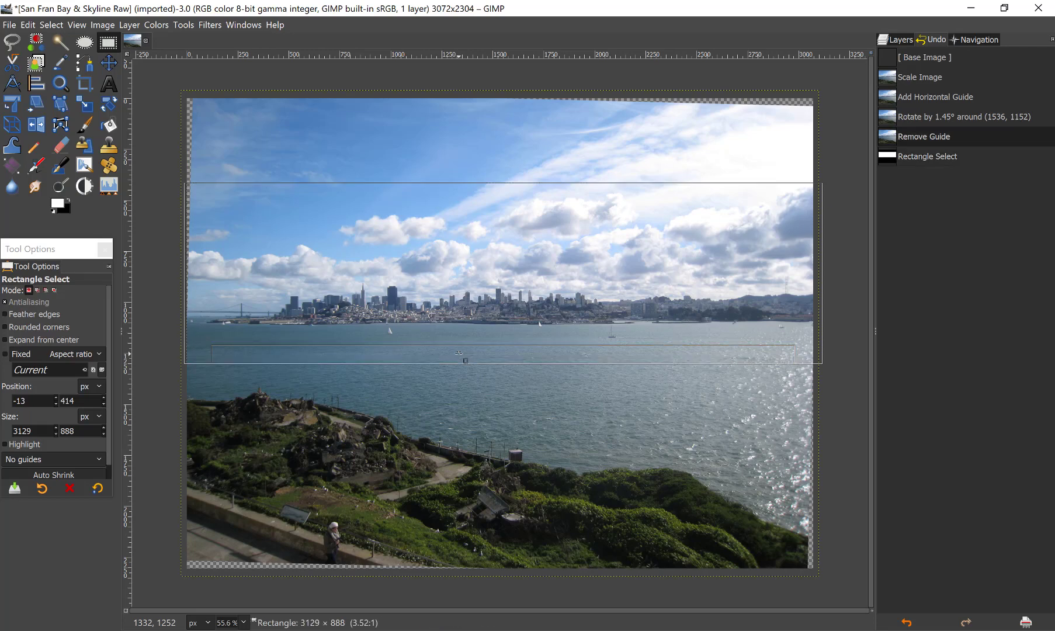
left_click_drag(459, 353, 460, 356)
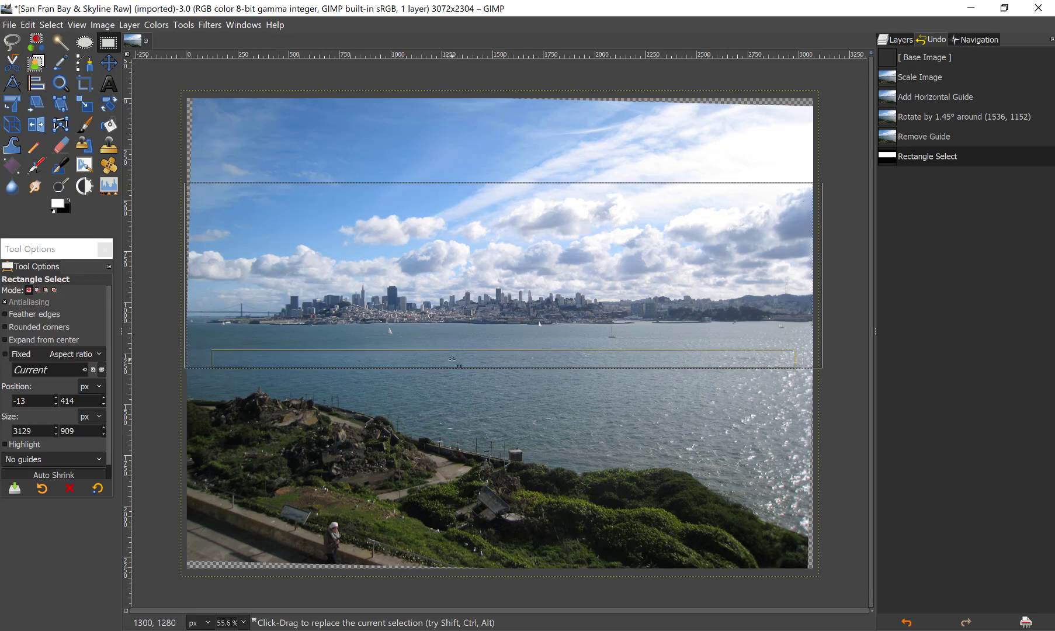
left_click_drag(452, 360, 452, 354)
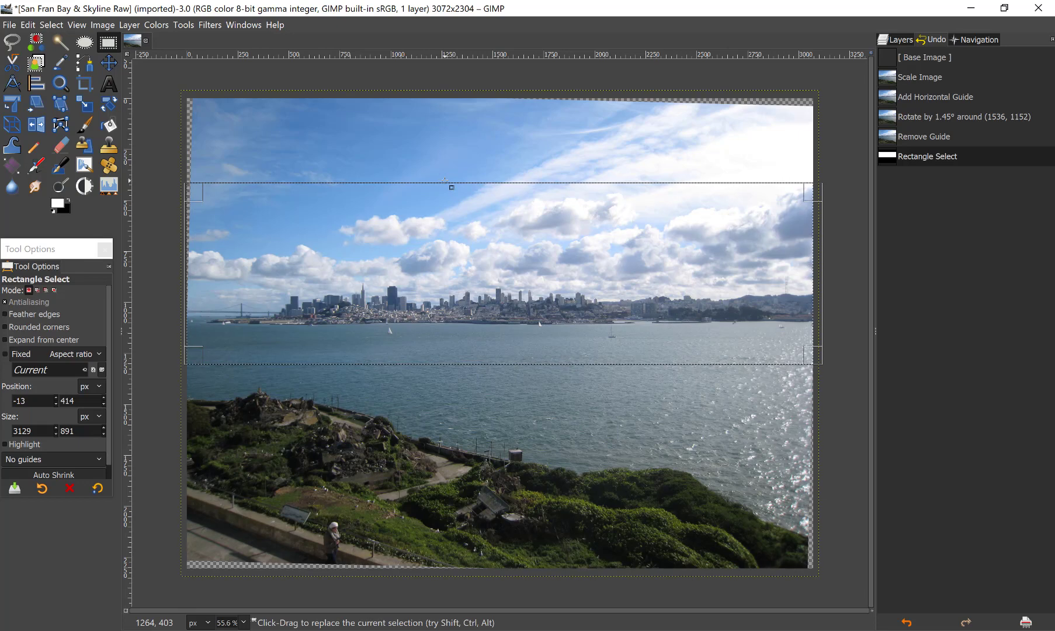
left_click_drag(447, 195, 453, 203)
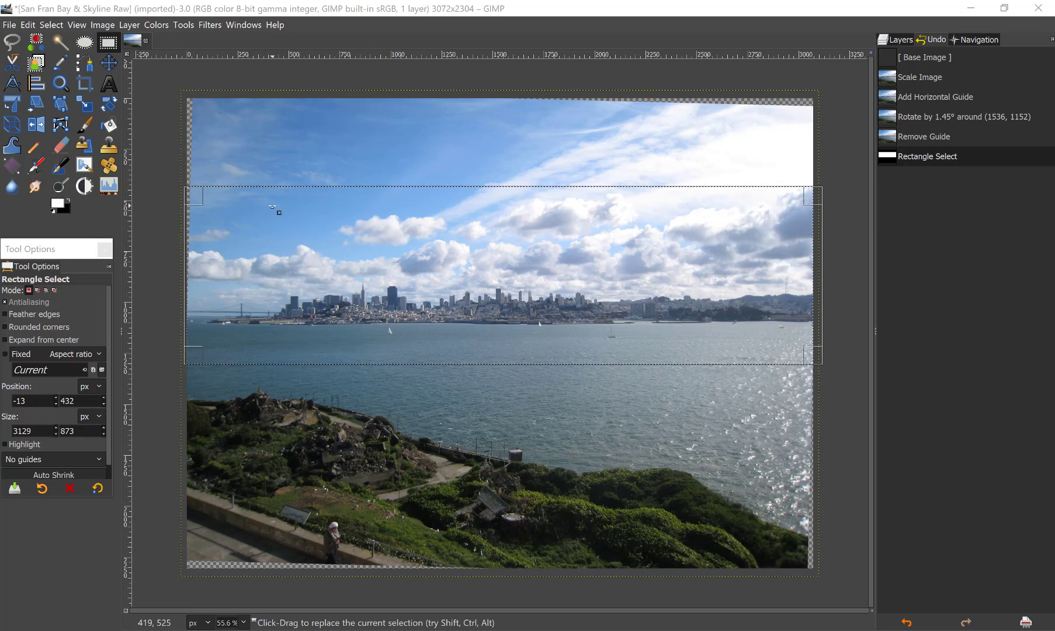
left_click(103, 25)
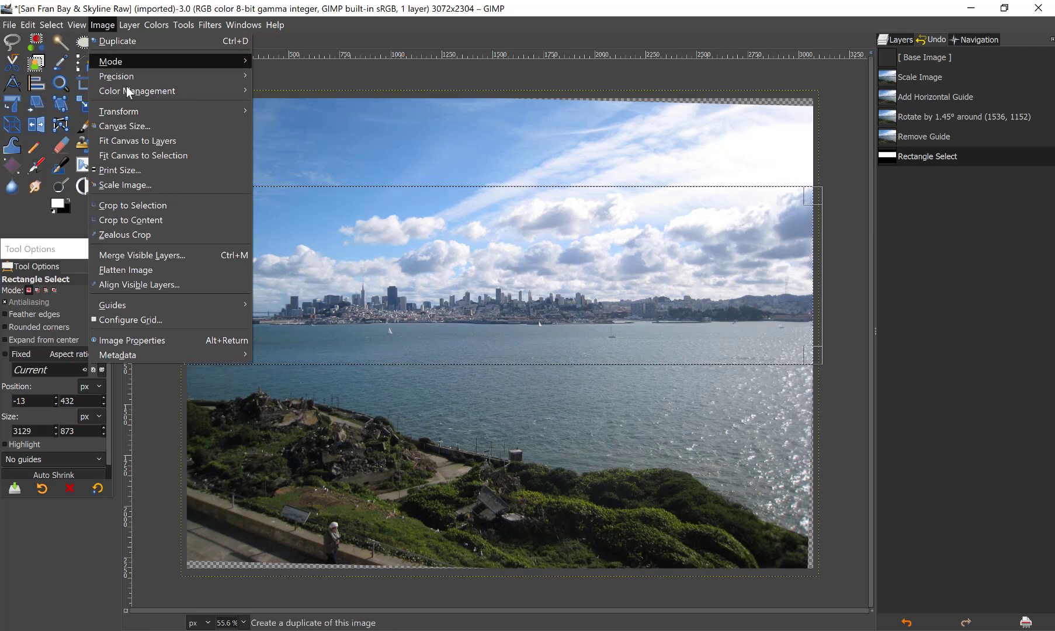
left_click(139, 204)
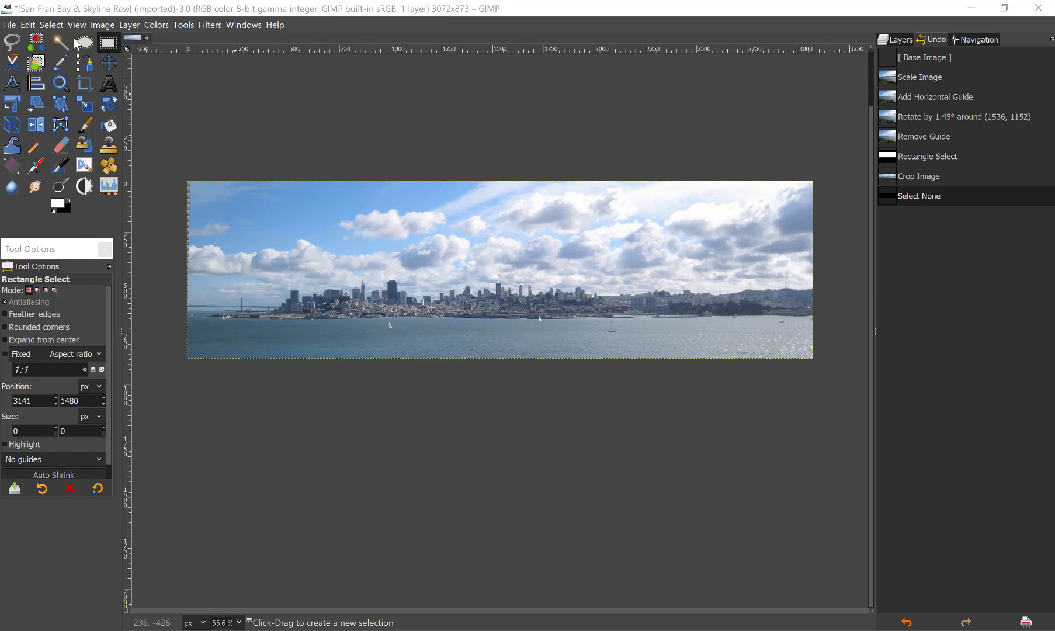
Save the cropped image in the Demo Graphics folder under the new name San Fran Bay & Skyline v1.xcf.
left_click(10, 25)
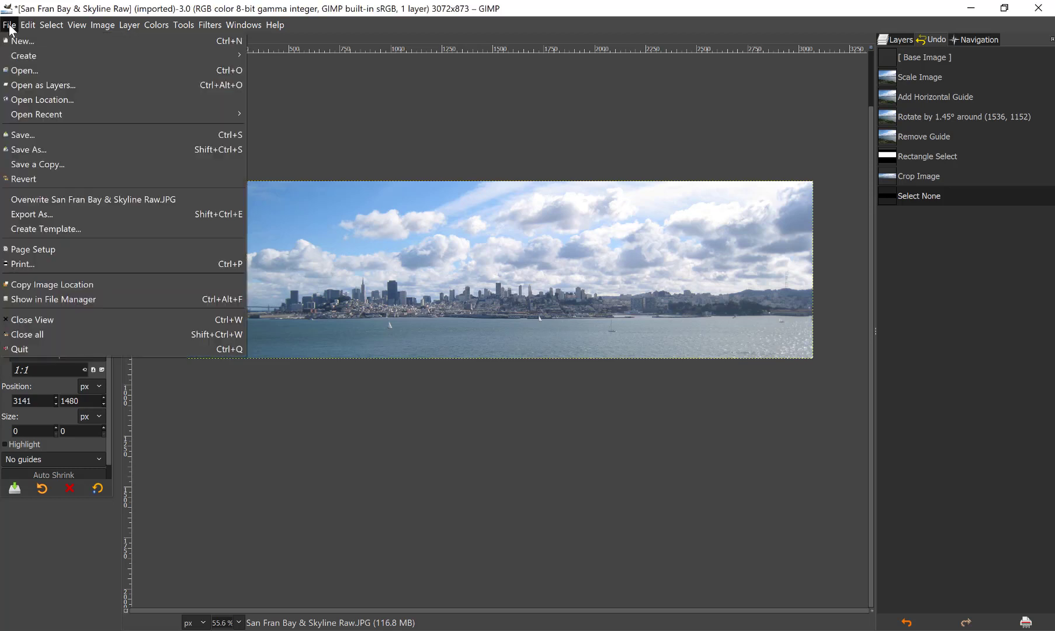
left_click(27, 149)
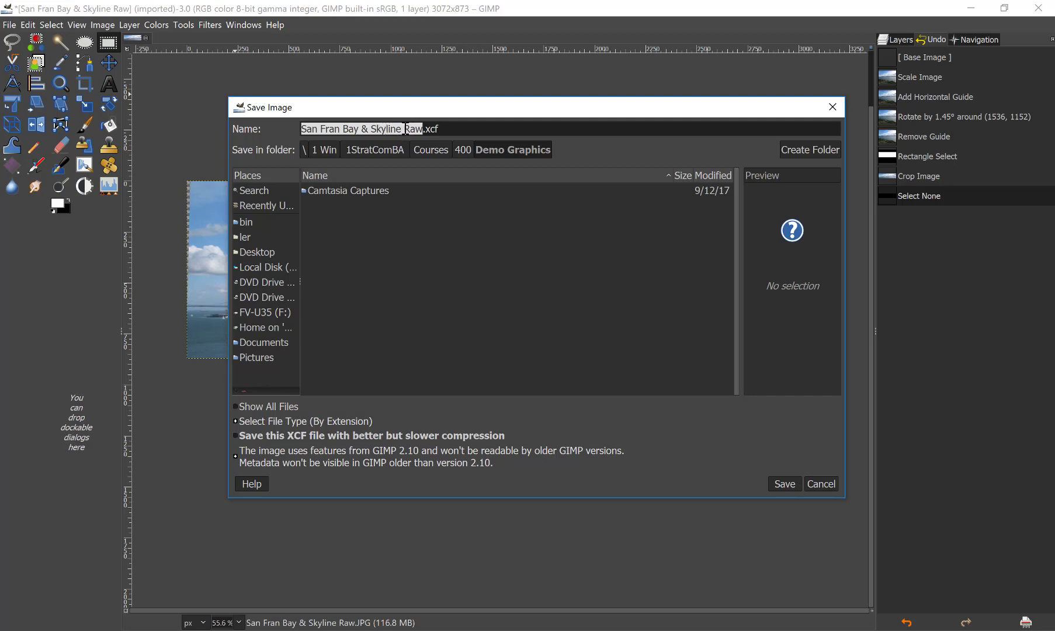
left_click(405, 129)
left_click_drag(404, 129, 423, 130)
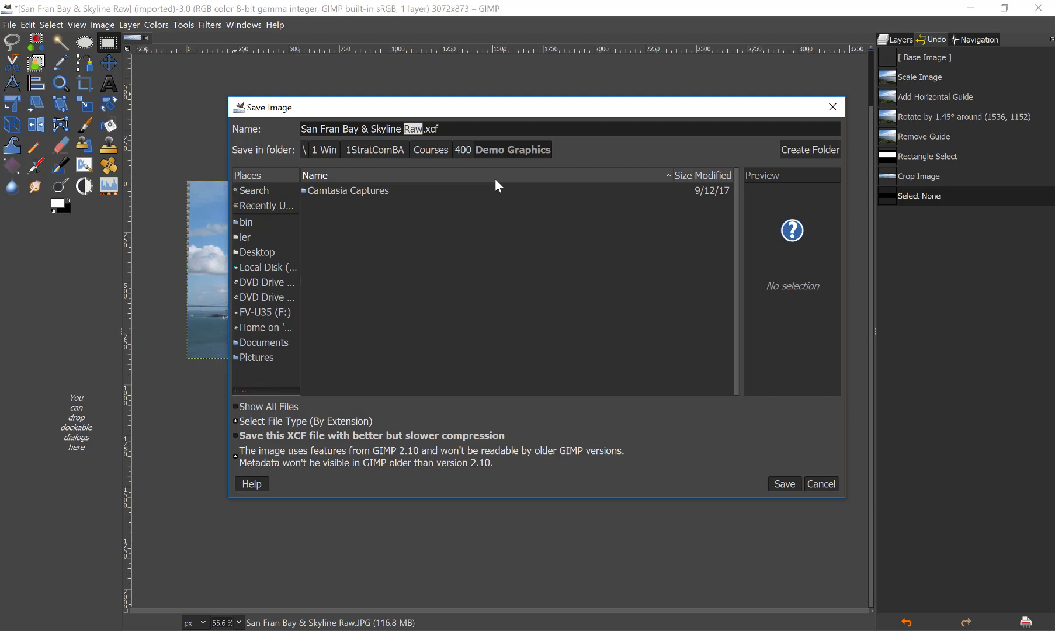
type("1")
type("v")
key("Return")
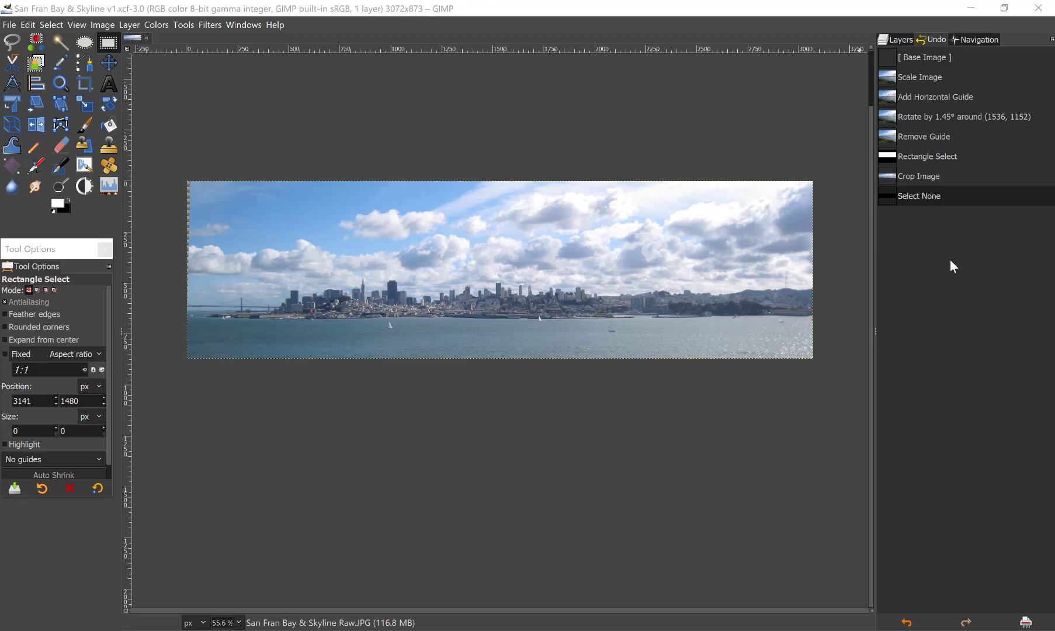
Deepen the photo's shadows with Levels by setting the Value channel's black input level to 32, and apply it.
left_click(975, 43)
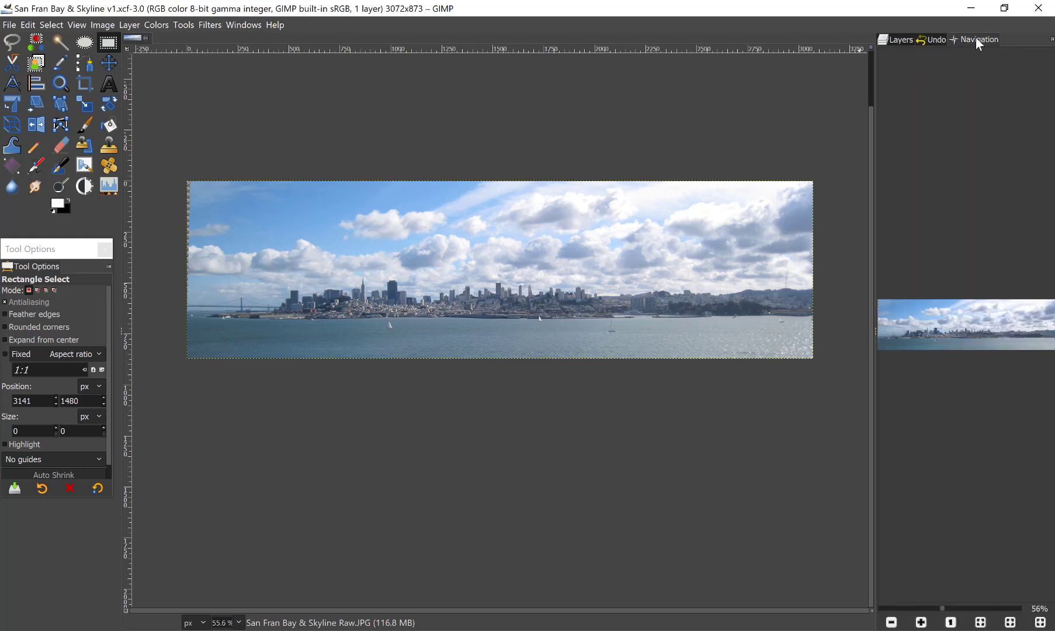
left_click(949, 609)
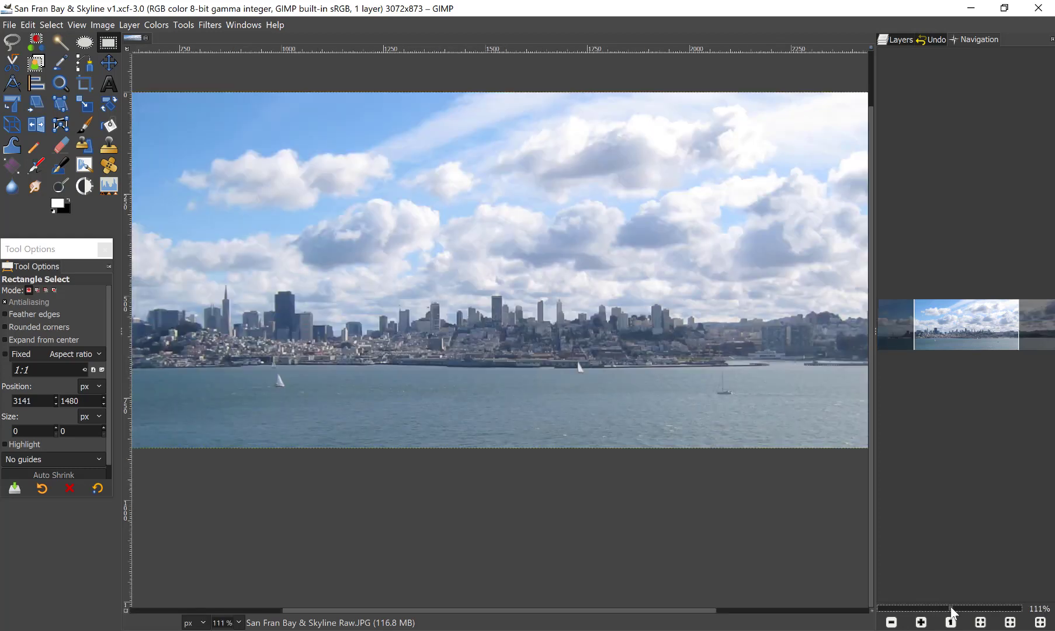
left_click_drag(951, 609, 949, 608)
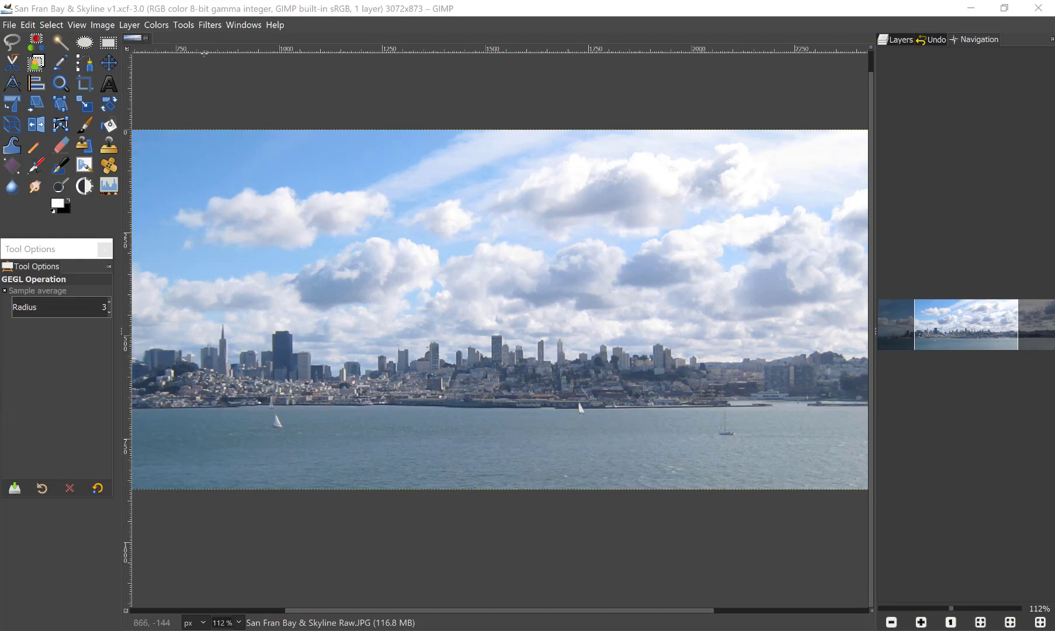
left_click(159, 24)
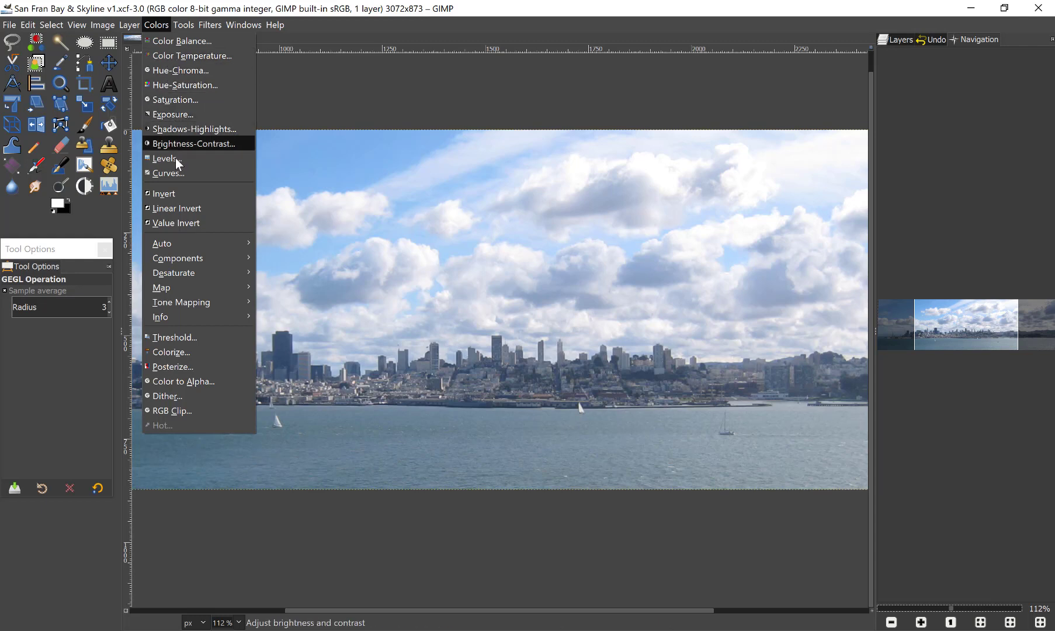
left_click(176, 156)
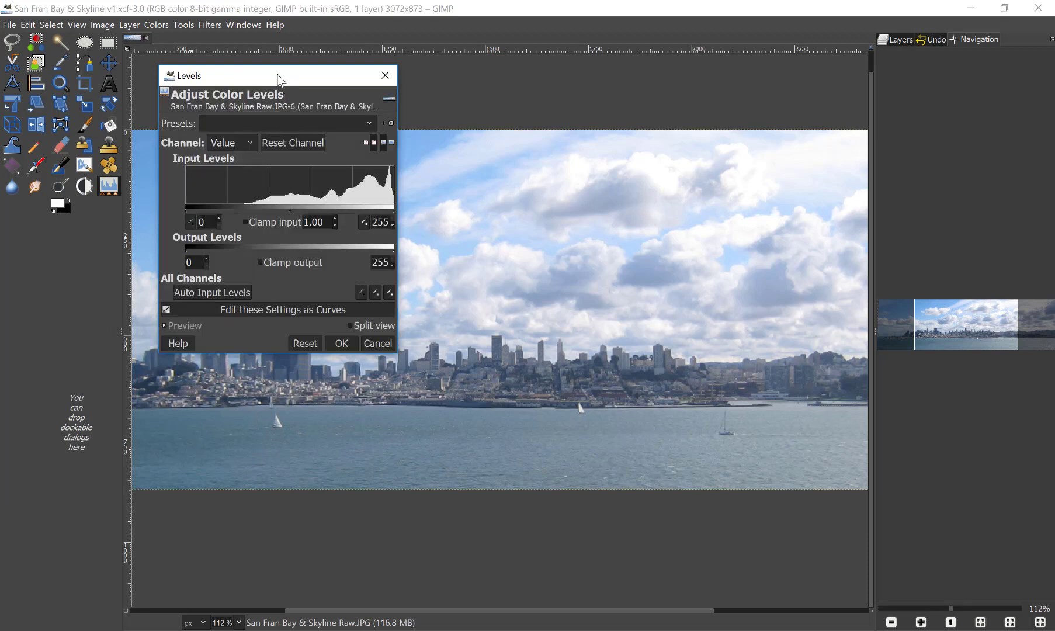
left_click_drag(278, 78, 439, 54)
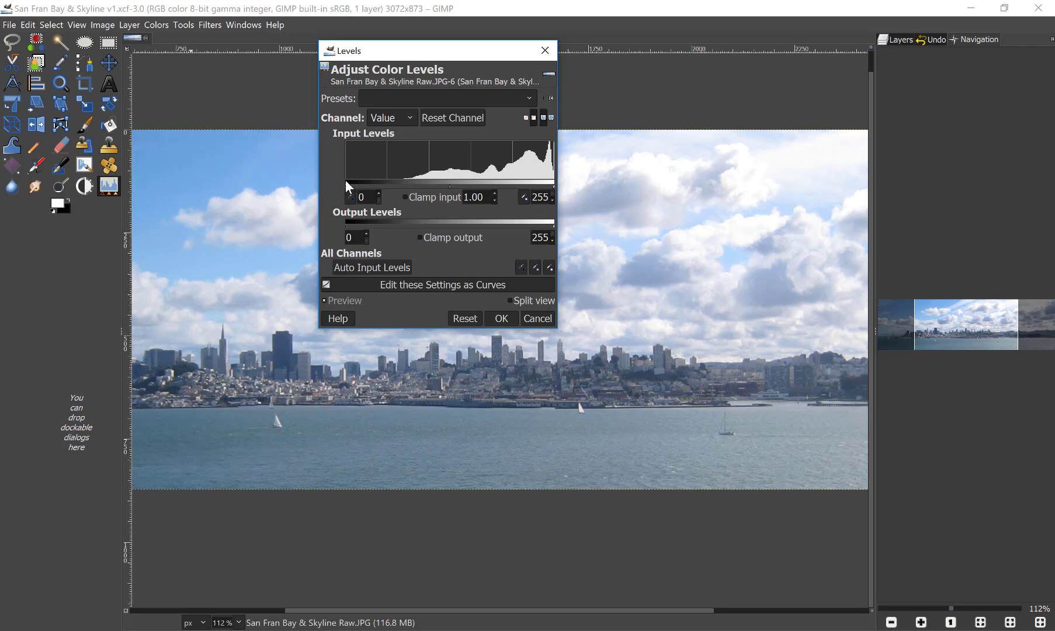
left_click_drag(359, 180, 401, 180)
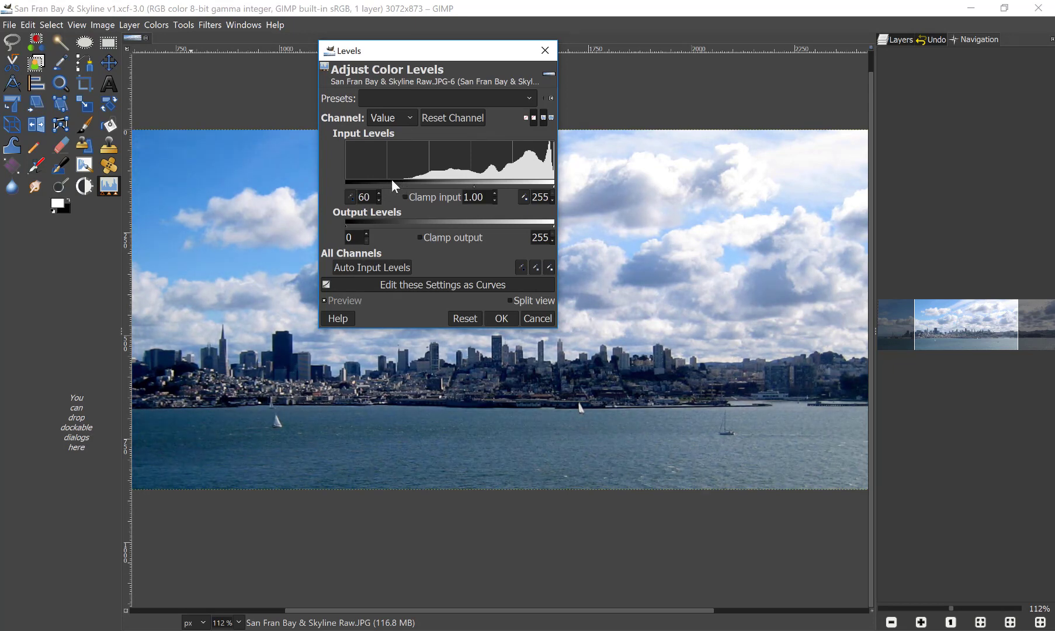
left_click_drag(379, 181, 350, 179)
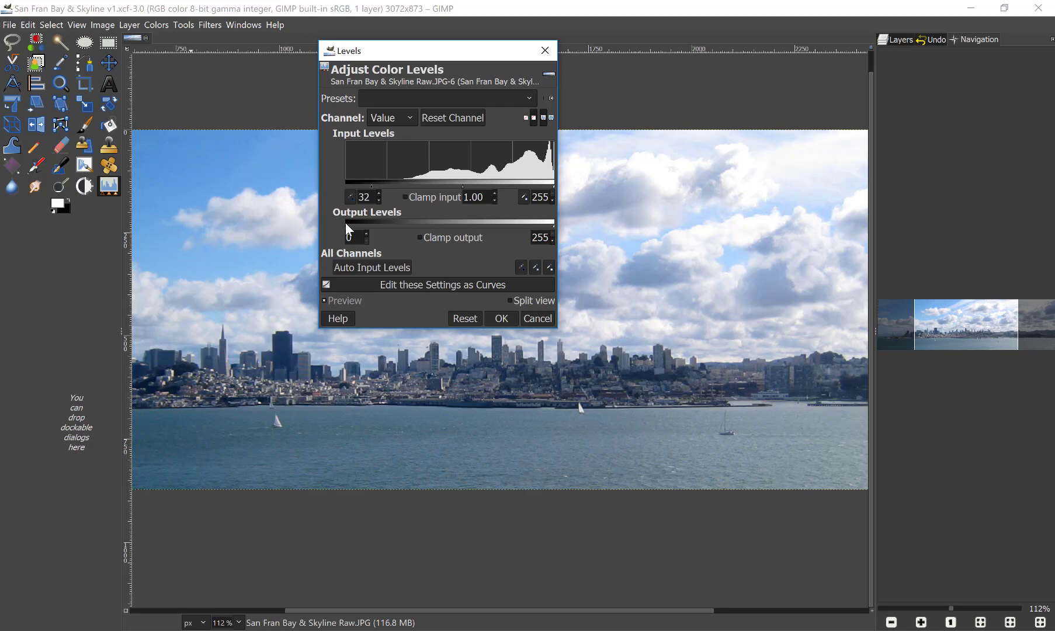
left_click_drag(360, 224, 336, 225)
left_click(501, 318)
Start a Hue-Saturation adjustment on the photo and raise the Master saturation to 10.2.
scroll(251, 134, "up", 1, "ctrl")
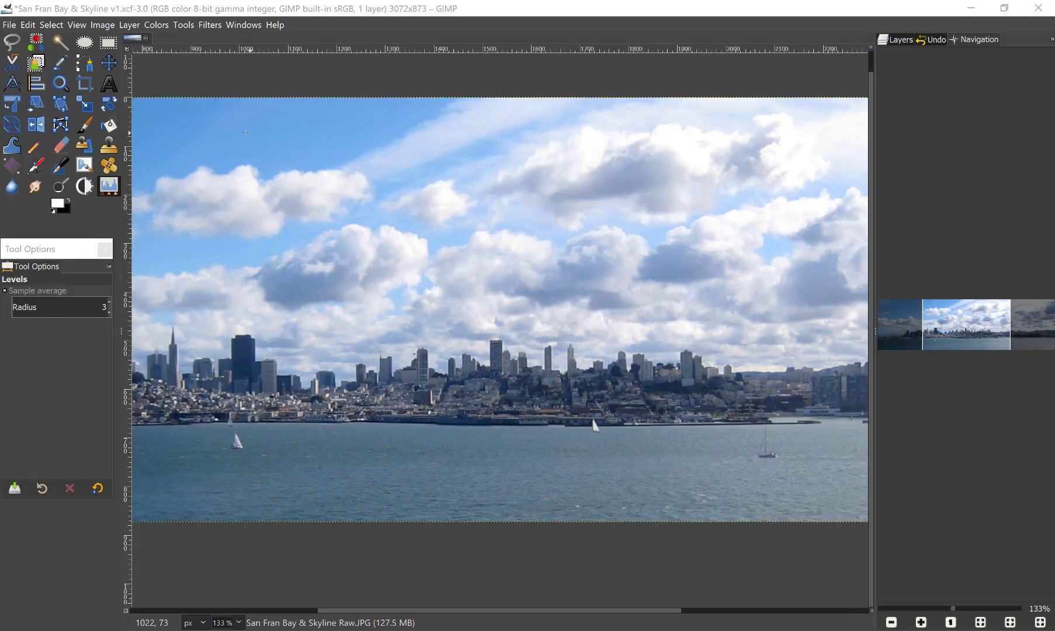
left_click(157, 26)
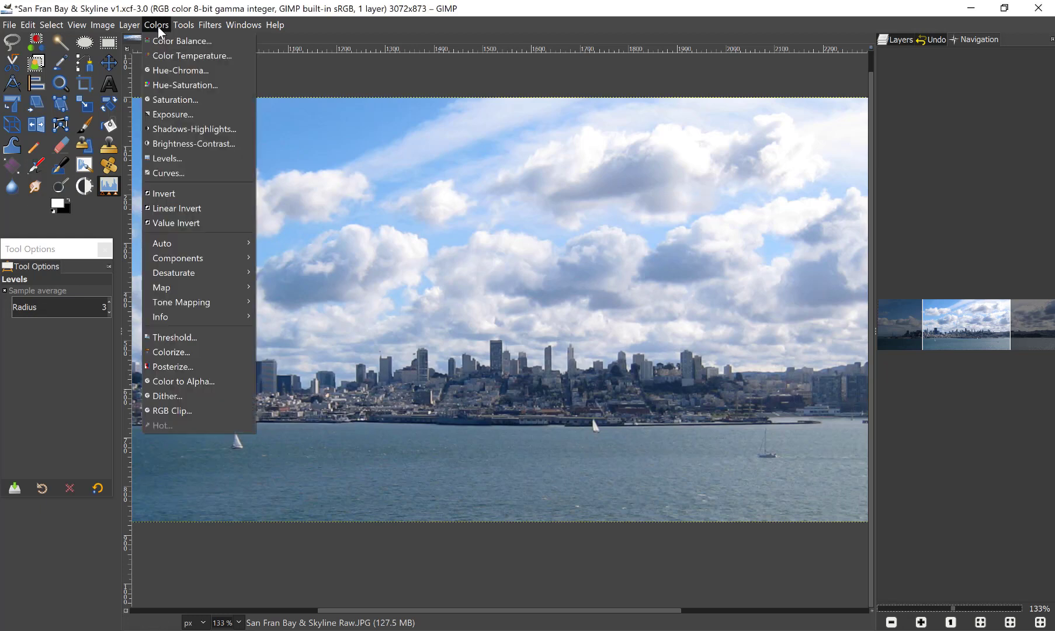
left_click(164, 84)
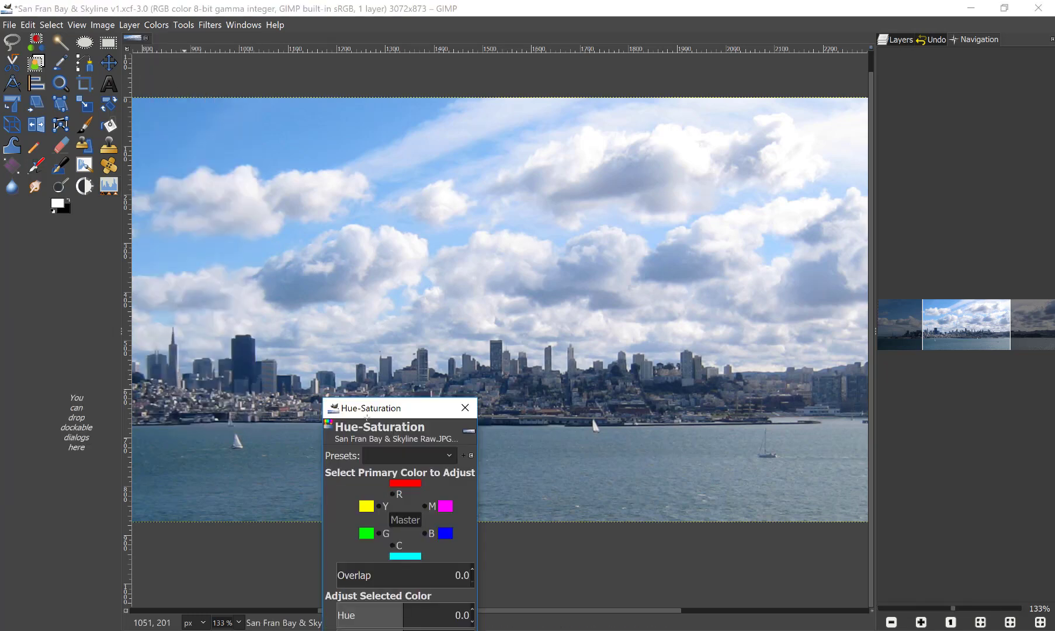
left_click_drag(402, 411, 664, 282)
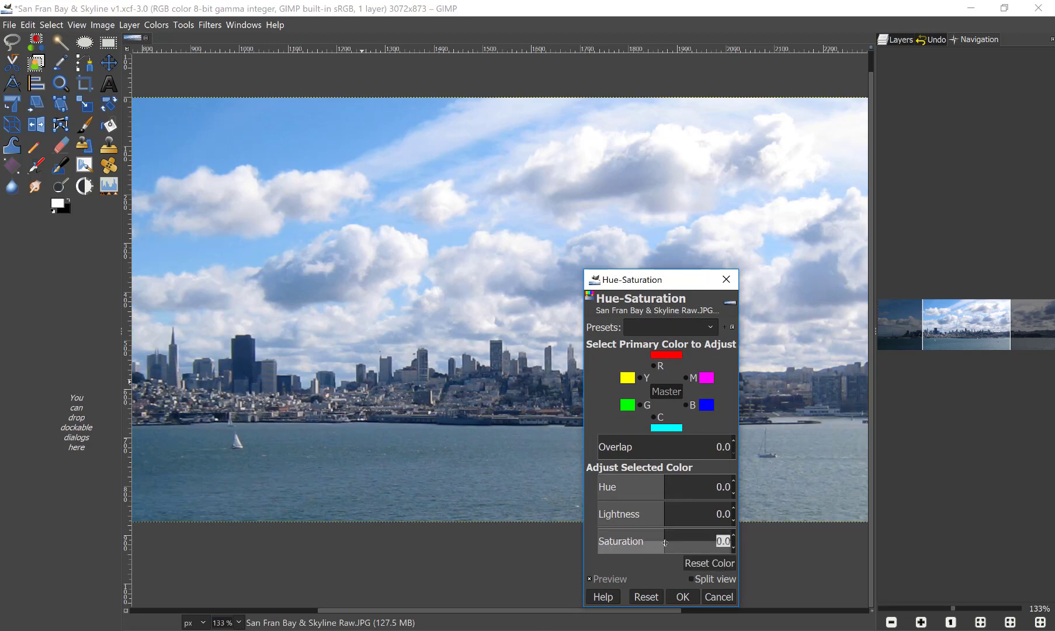
mouse_move(665, 543)
left_mouse_down()
mouse_move(687, 543)
mouse_move(664, 541)
left_mouse_up()
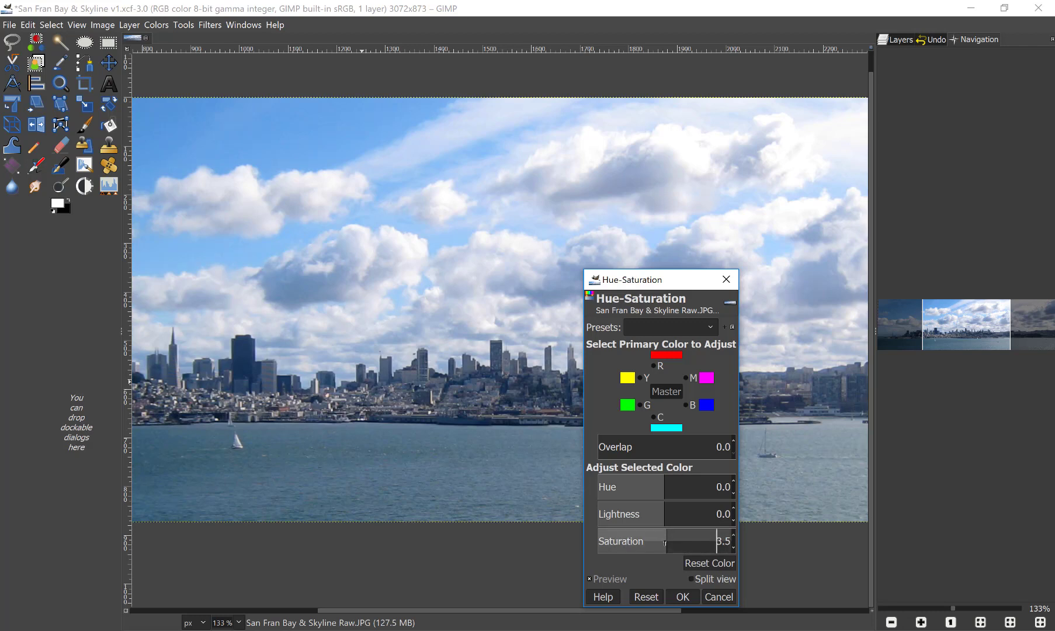
left_click(666, 536)
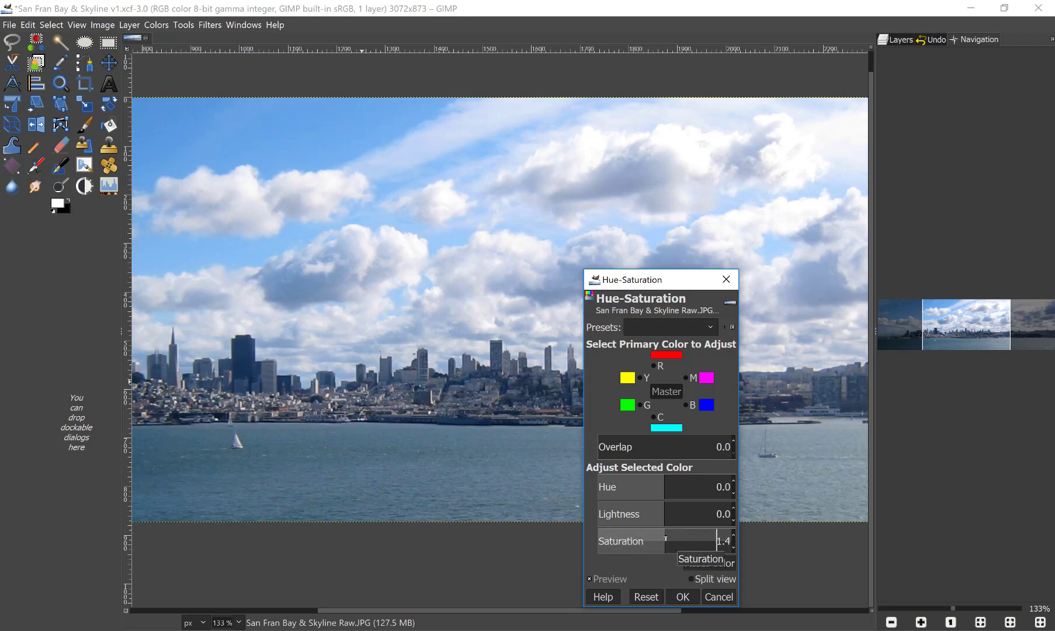
left_click(658, 536)
left_click_drag(658, 536, 702, 538)
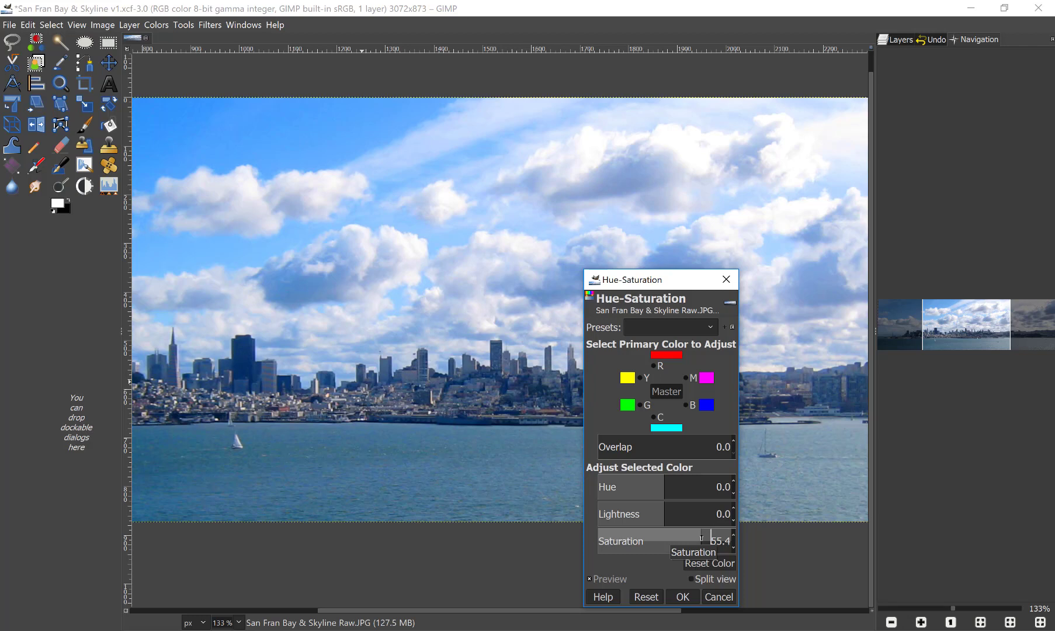
left_click_drag(701, 538, 671, 537)
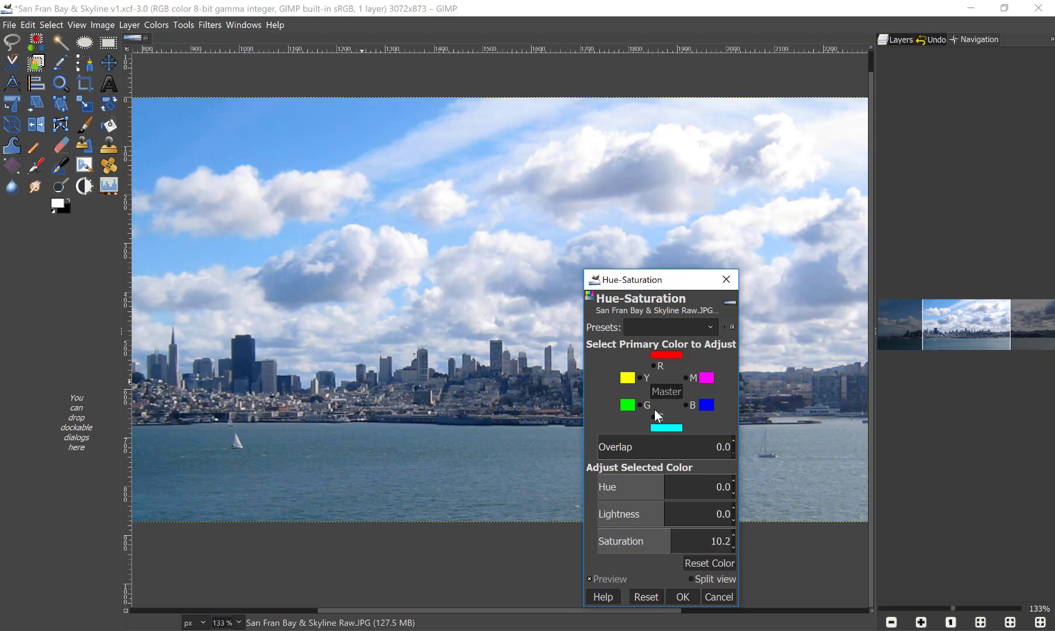
Compare the photo with and without the saturation preview, and set the Master saturation to 20.1.
left_click(589, 578)
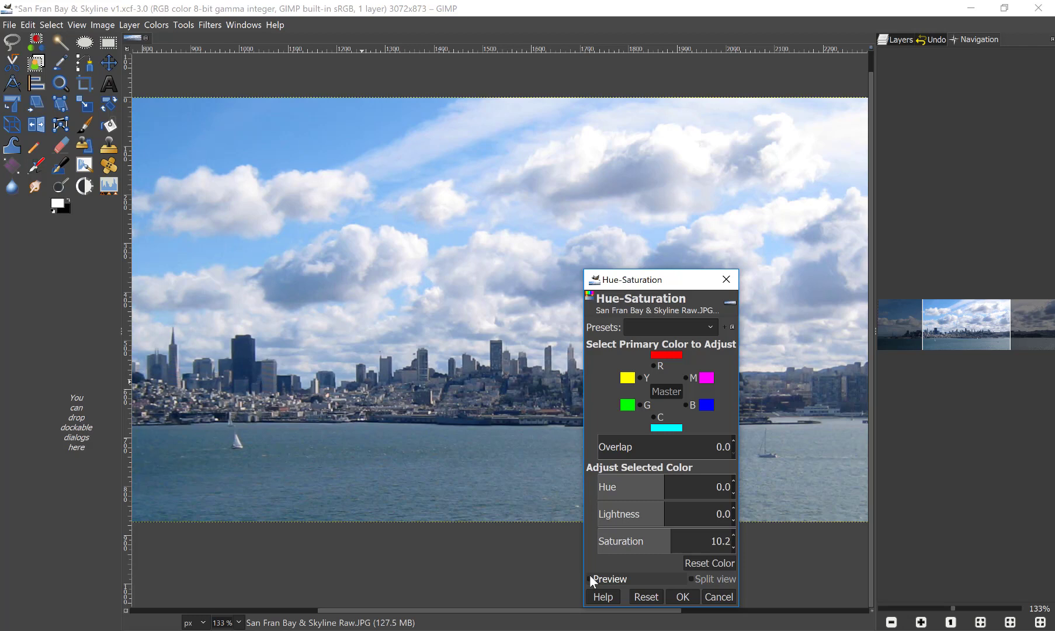
left_click(589, 575)
left_click(590, 579)
left_click(592, 578)
left_click(670, 538)
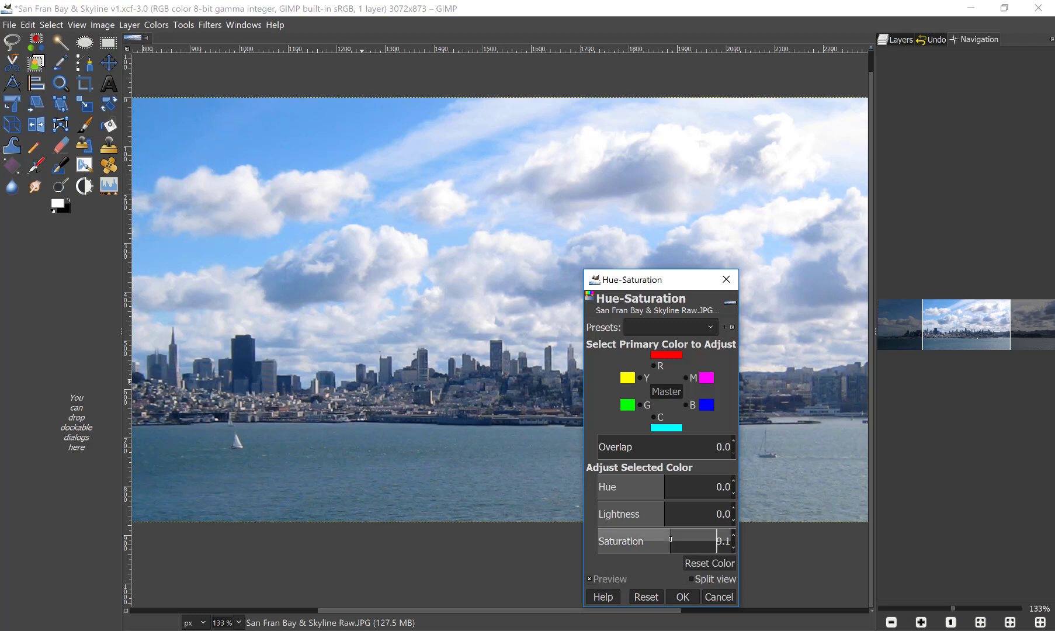
mouse_move(671, 538)
left_mouse_down()
mouse_move(683, 541)
mouse_move(670, 545)
left_mouse_up()
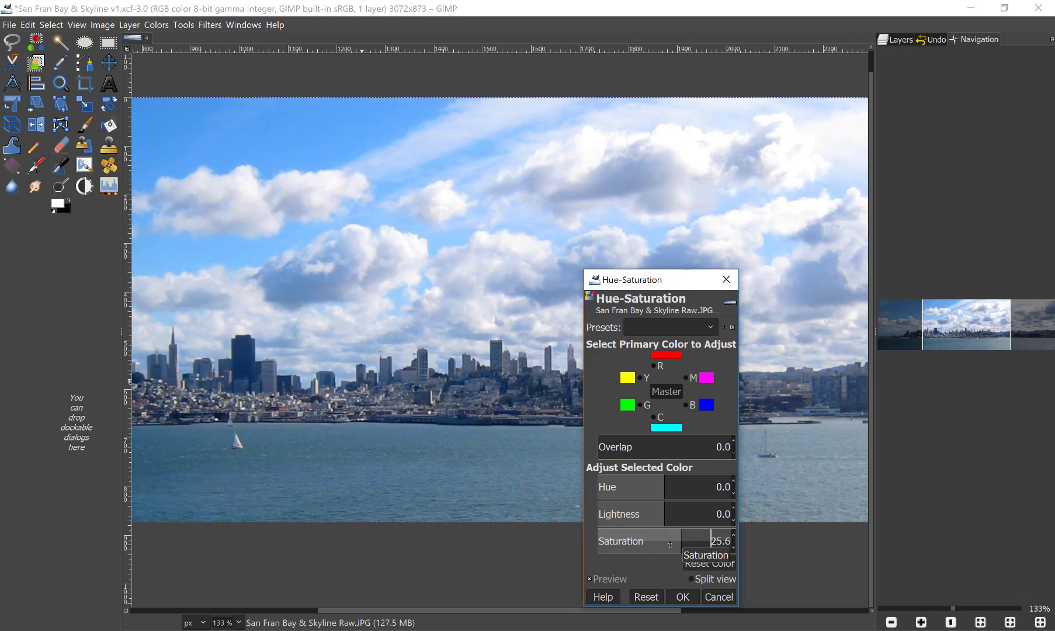
left_click(589, 578)
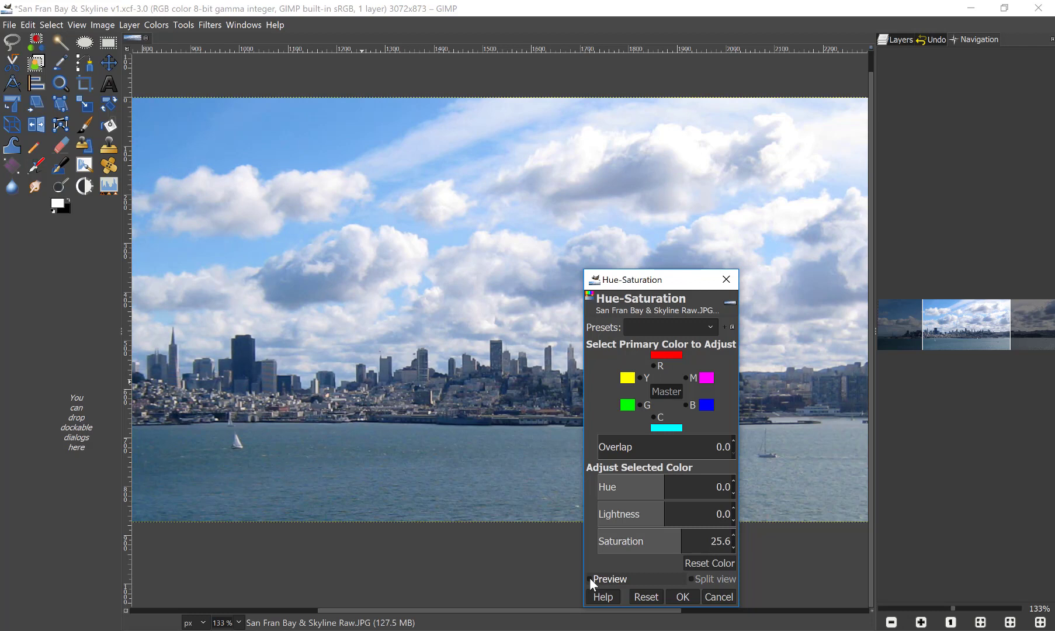
left_click(589, 578)
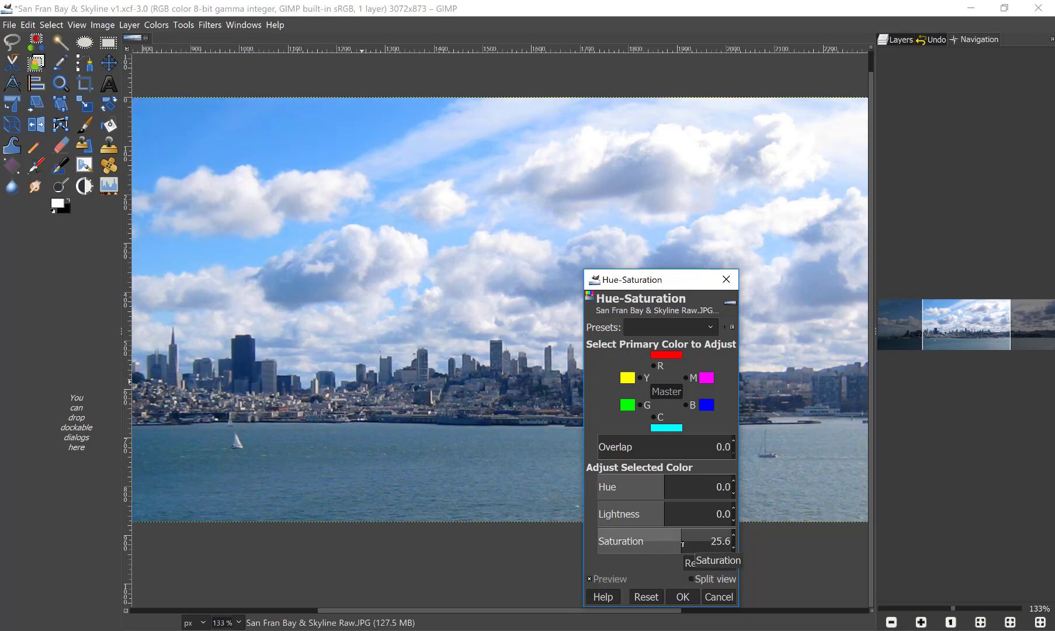
left_click_drag(683, 544, 678, 544)
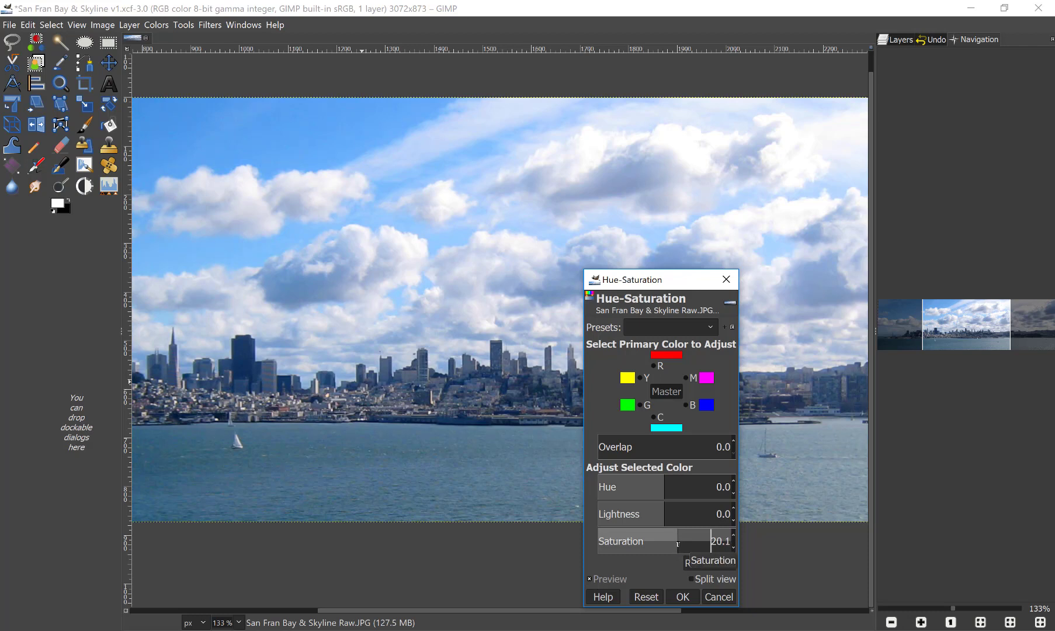
Compare the colors again with the Hue-Saturation preview off and on, and apply the adjustment.
left_click(590, 579)
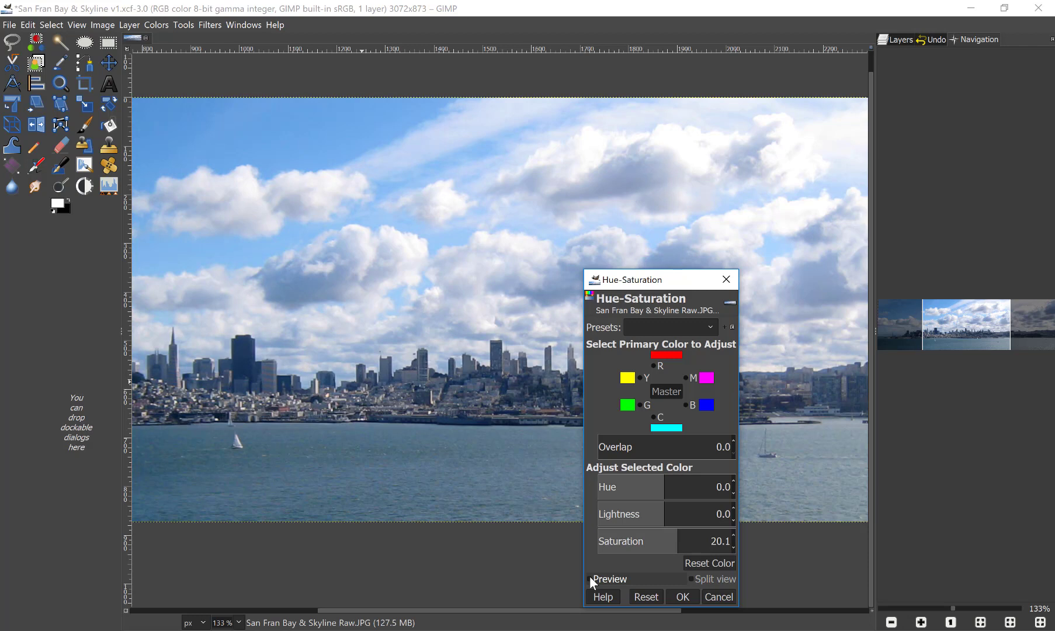
left_click(590, 579)
left_click(590, 579)
left_click(590, 578)
left_click(590, 578)
left_click(683, 596)
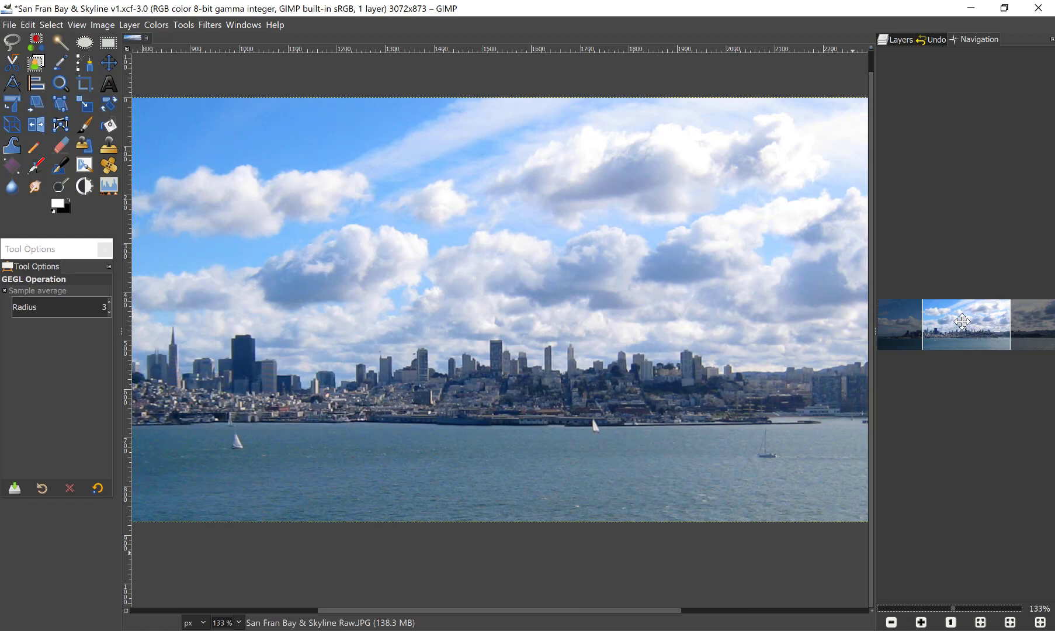
Start the Sharpen (Unsharp Mask) filter on the photo and move its dialog clear of the city skyline.
left_click(948, 610)
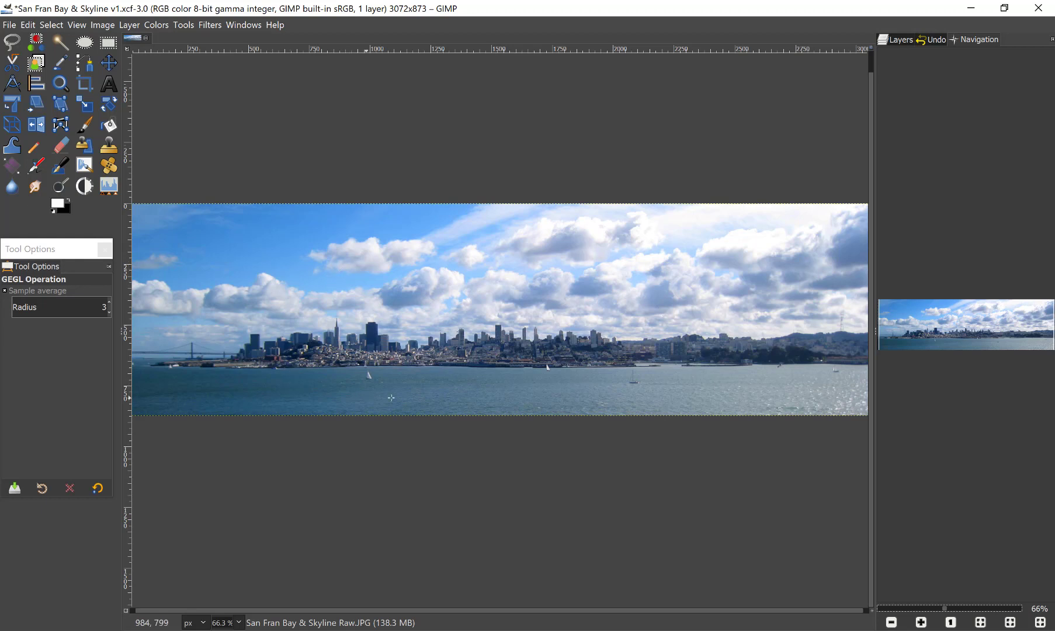
left_click(962, 609)
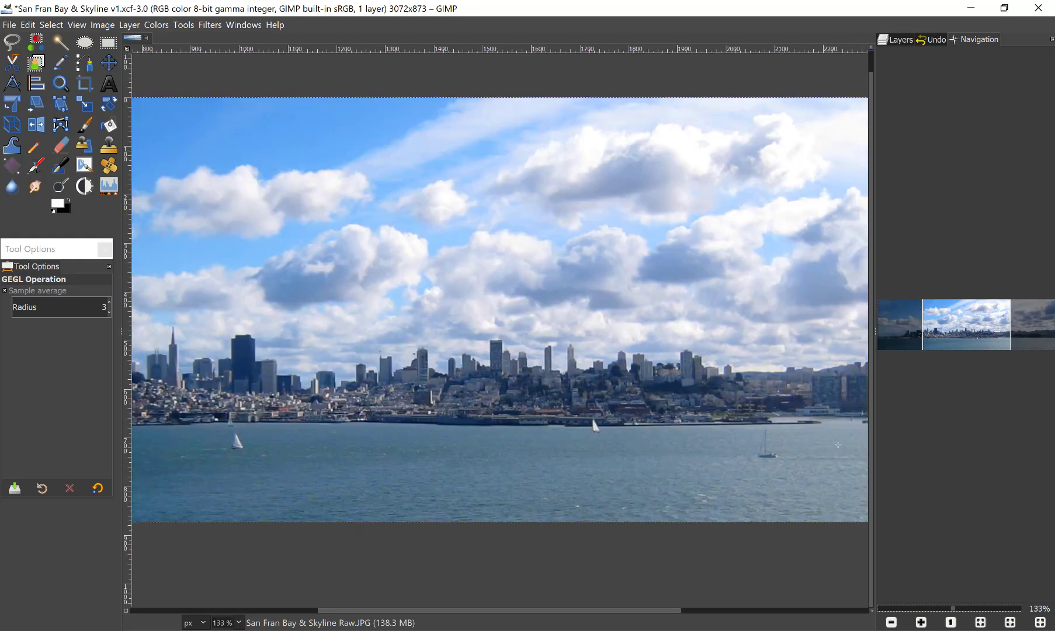
left_click(208, 27)
left_click(207, 27)
left_click(207, 27)
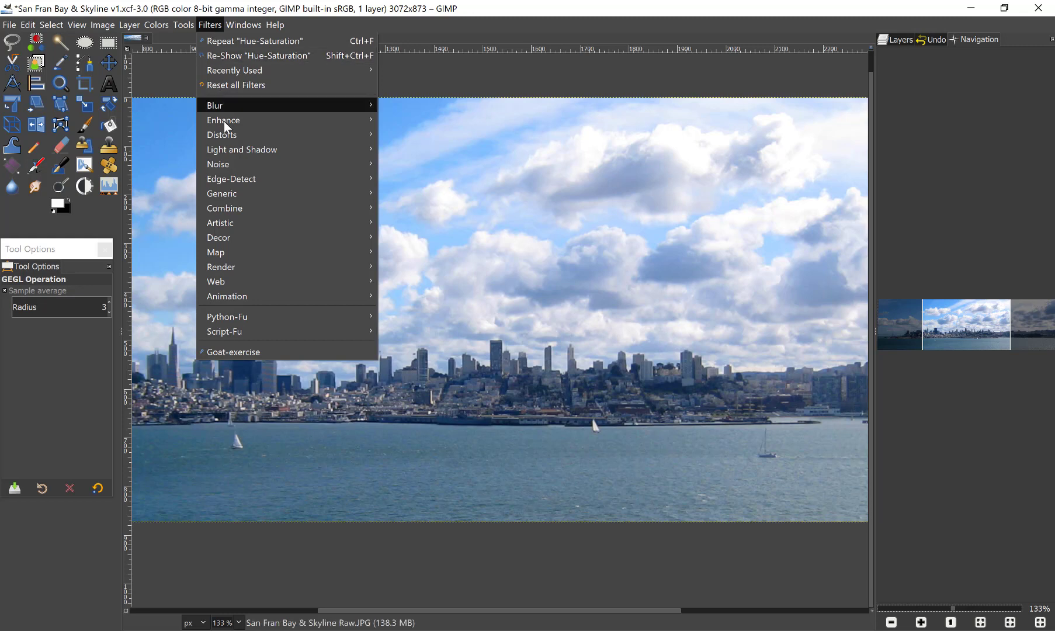
mouse_move(224, 124)
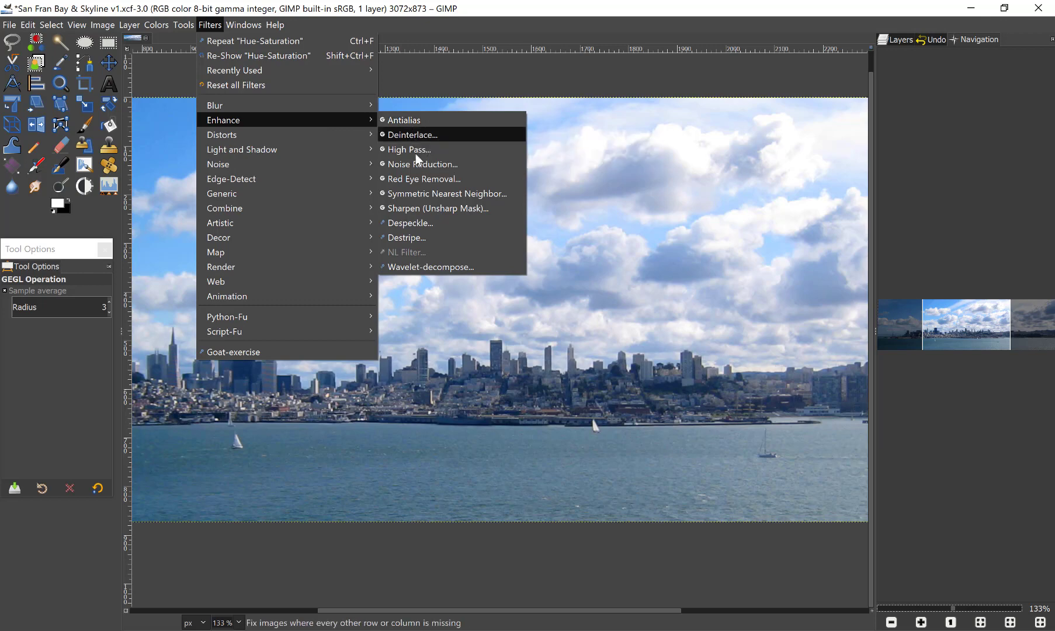
left_click(414, 208)
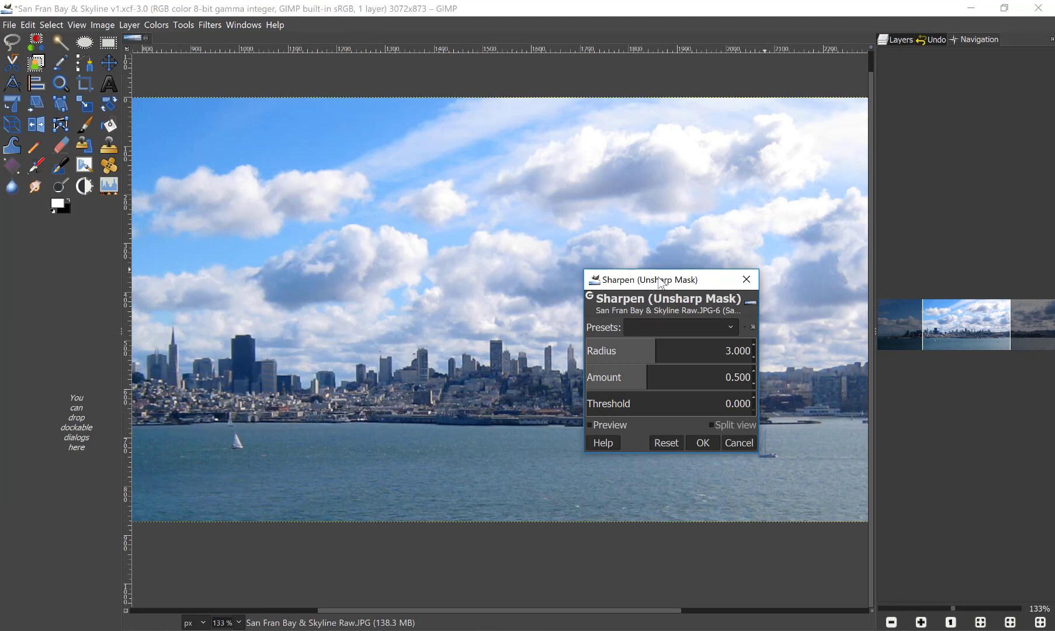
left_click_drag(658, 279, 815, 166)
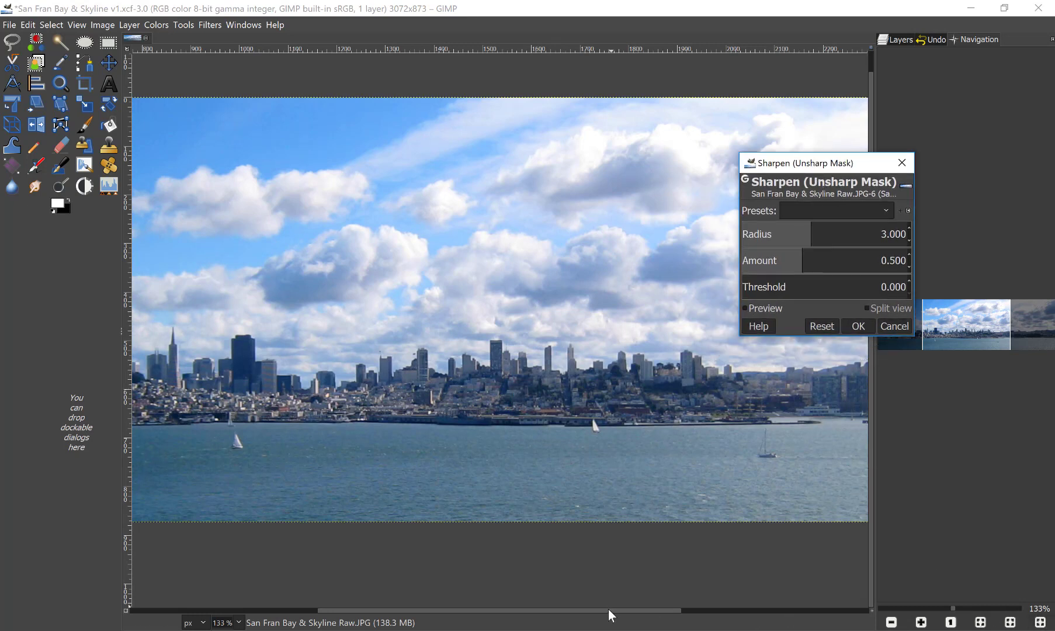
left_click_drag(608, 610, 556, 595)
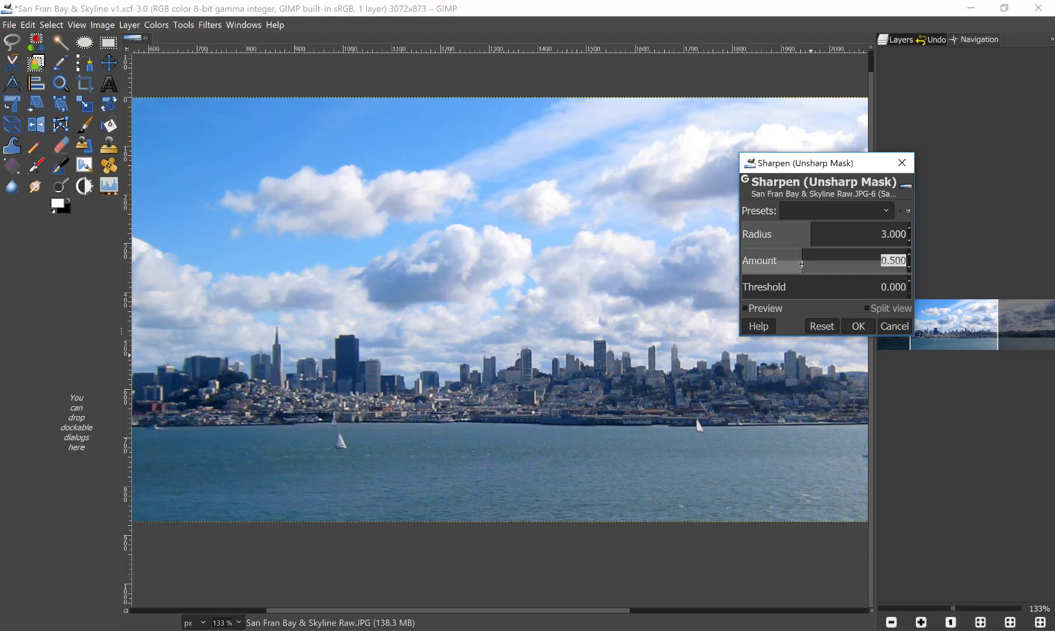
Set the Unsharp Mask radius to 2.573 and the amount to 7.344, and turn on the preview.
left_click_drag(801, 264, 794, 237)
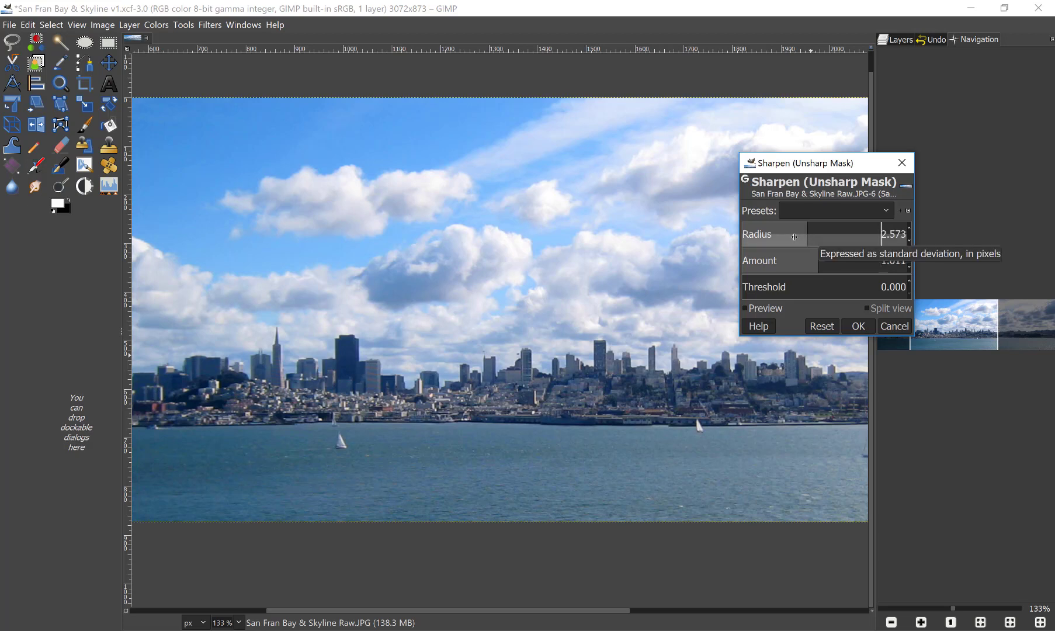
left_click(816, 260)
left_click_drag(815, 260, 890, 264)
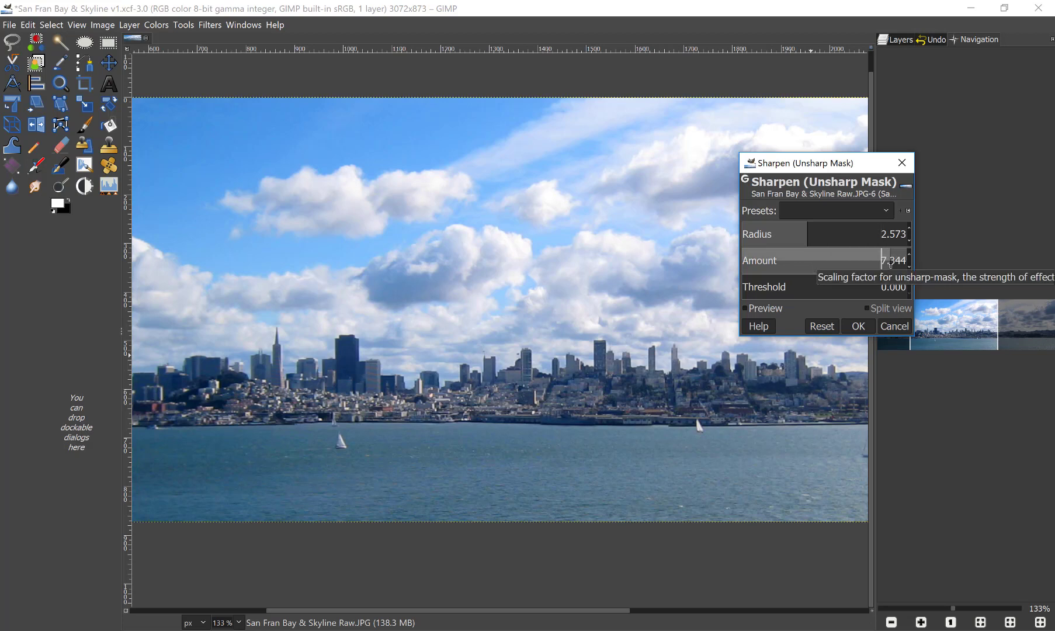
left_click(745, 308)
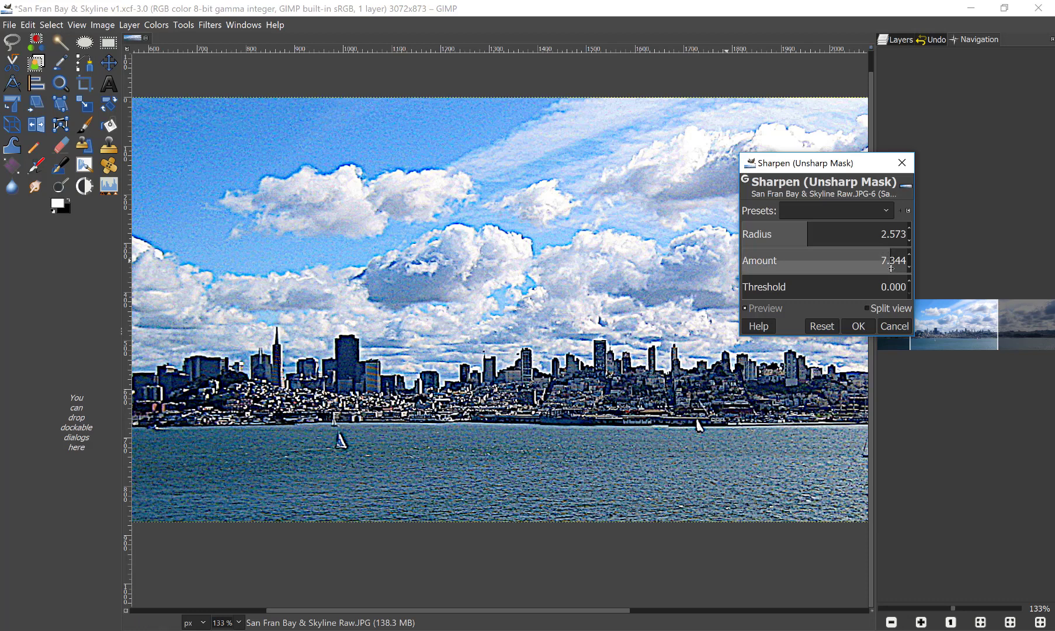
Lower the Unsharp Mask amount in stages to 0.932 and 0.401 while previewing the sharpening.
left_click_drag(891, 265, 815, 269)
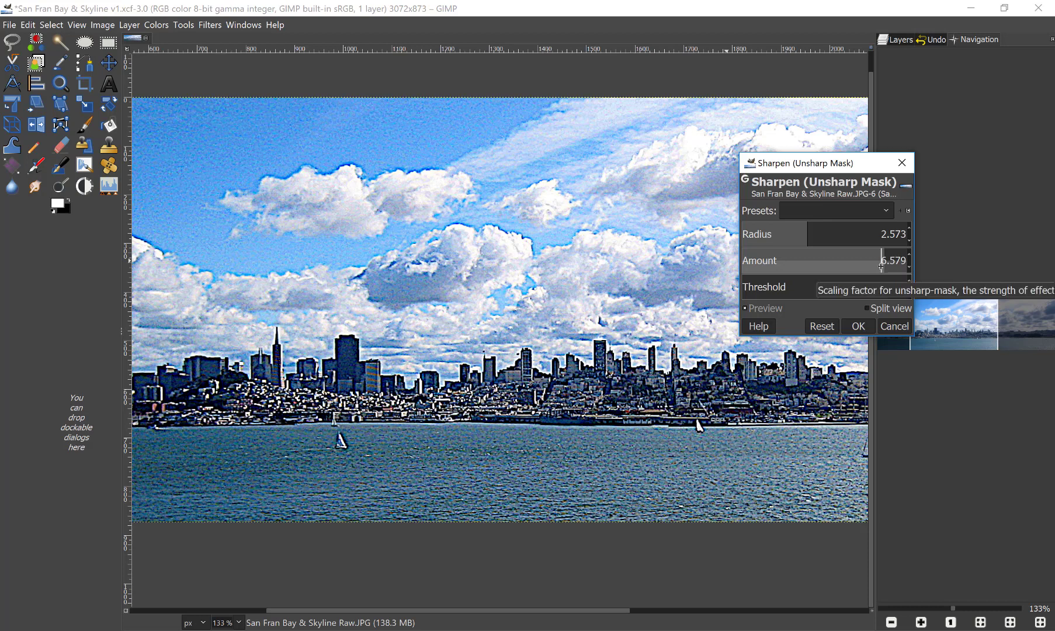
left_click_drag(883, 270, 836, 267)
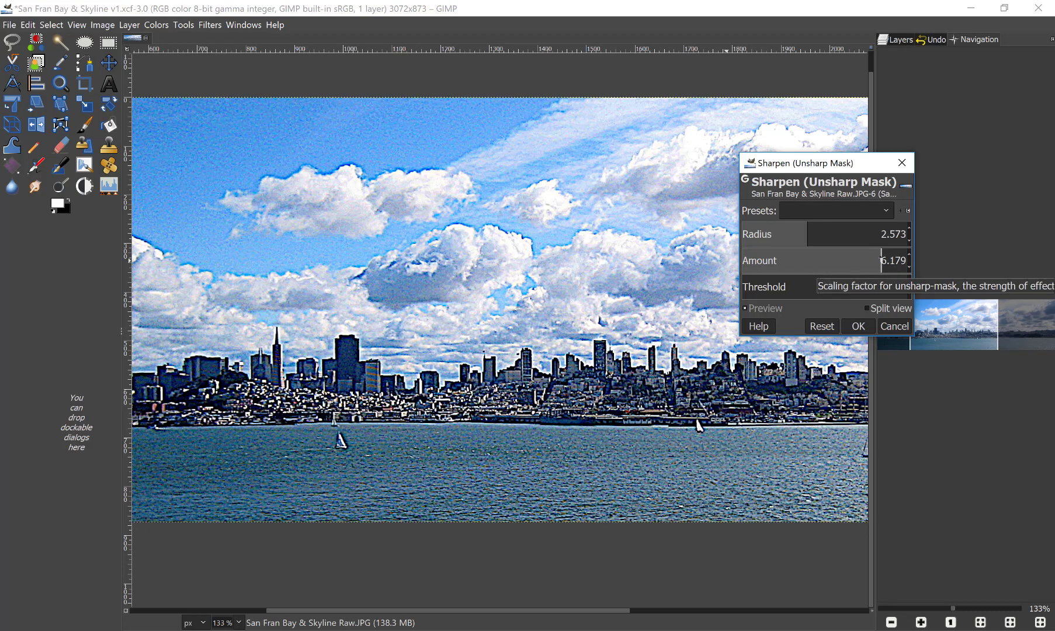
left_click_drag(881, 261, 817, 264)
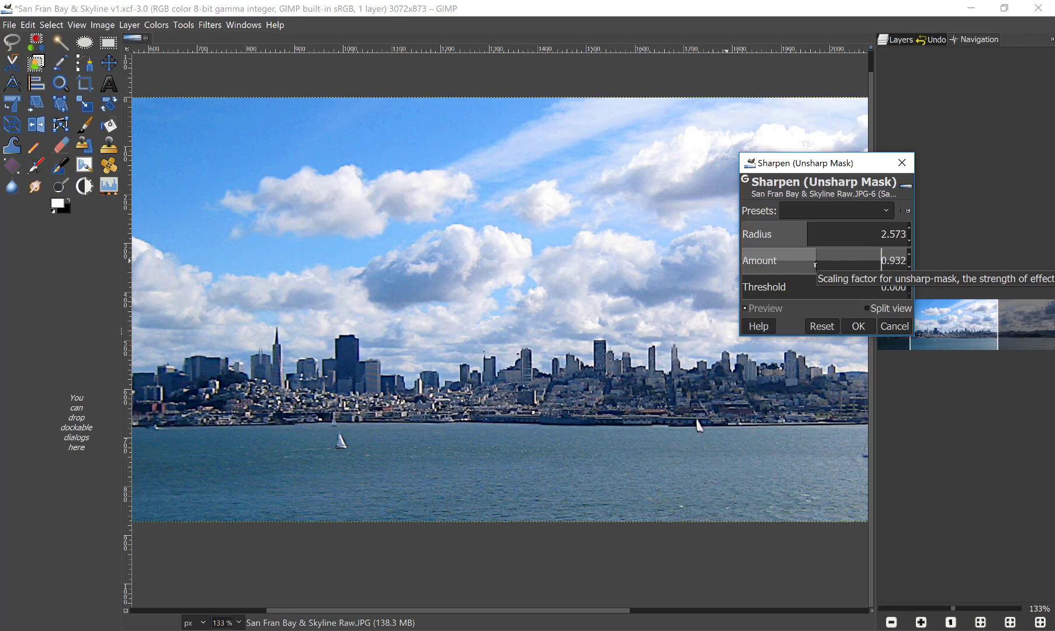
mouse_move(815, 264)
left_mouse_down()
mouse_move(779, 261)
mouse_move(798, 260)
left_mouse_up()
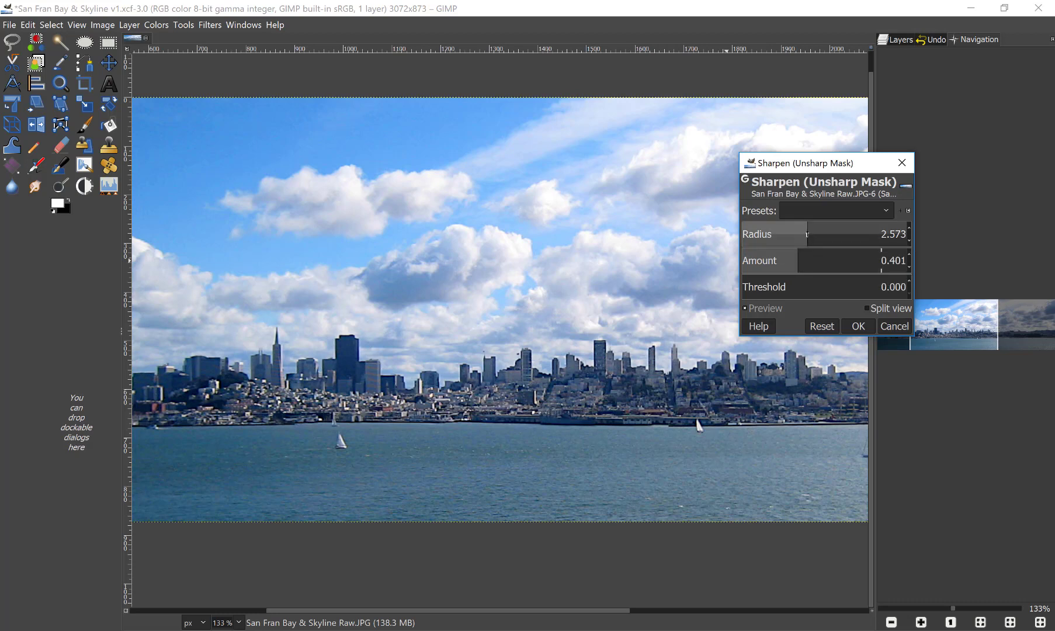
Set the Unsharp Mask radius to 1.603 and the amount to 1.016, and apply the sharpening.
left_click_drag(810, 235, 798, 235)
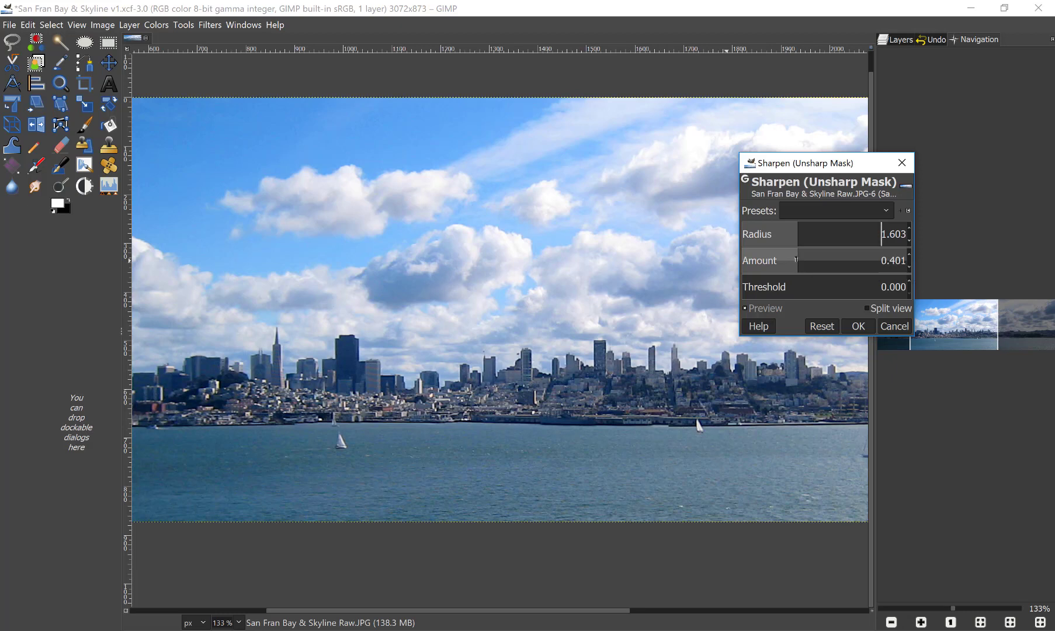
left_click(798, 261)
left_click_drag(798, 261, 819, 261)
left_click(821, 261)
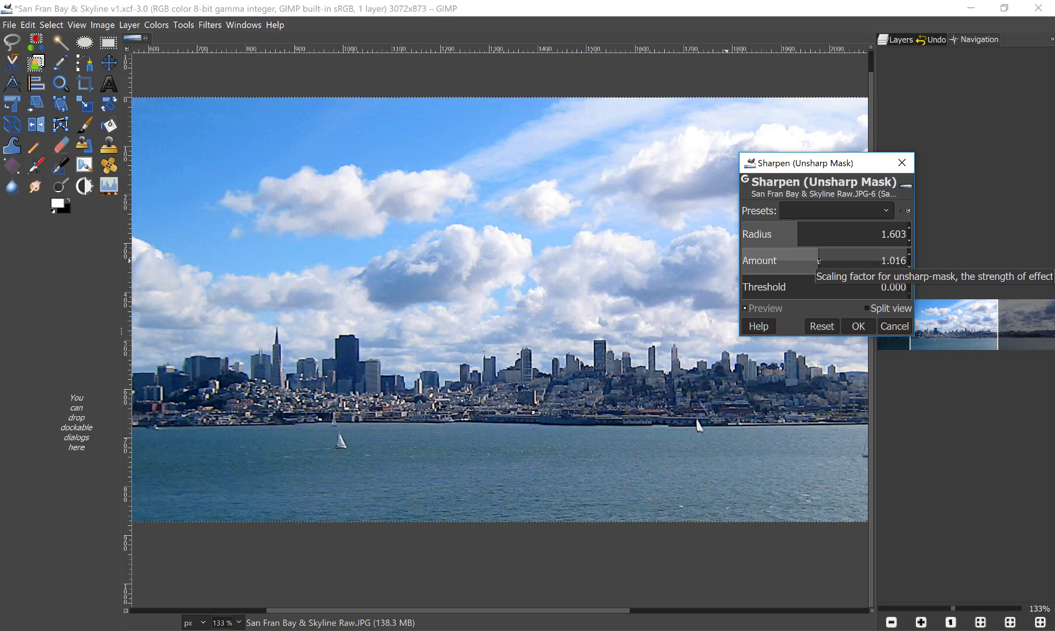
left_click(855, 327)
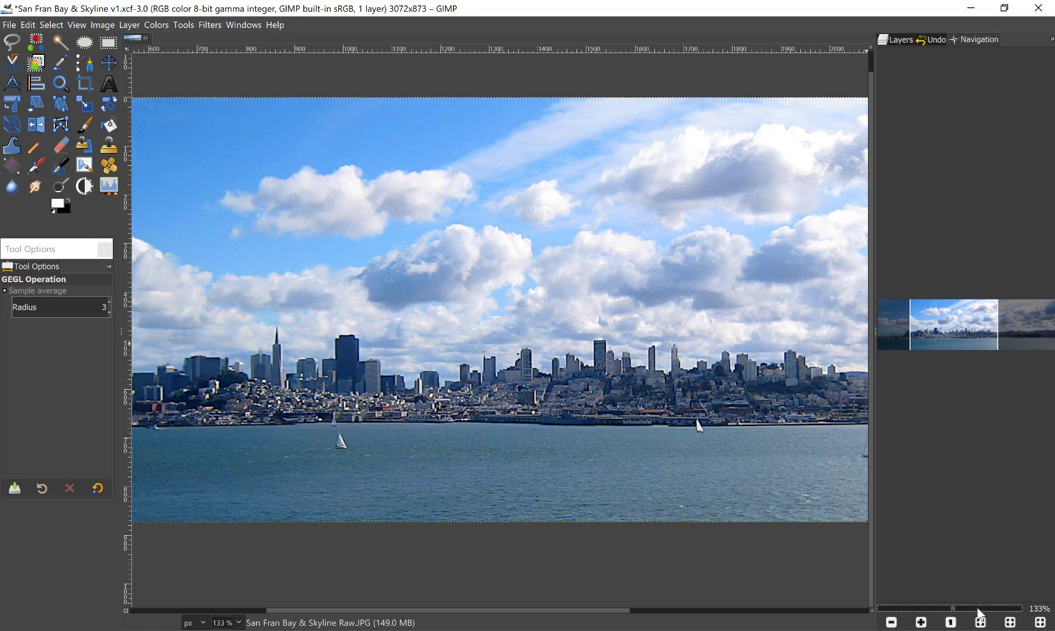
View the whole sharpened panorama and save it to its existing file, San Fran Bay & Skyline v1.xcf.
left_click_drag(946, 610, 946, 608)
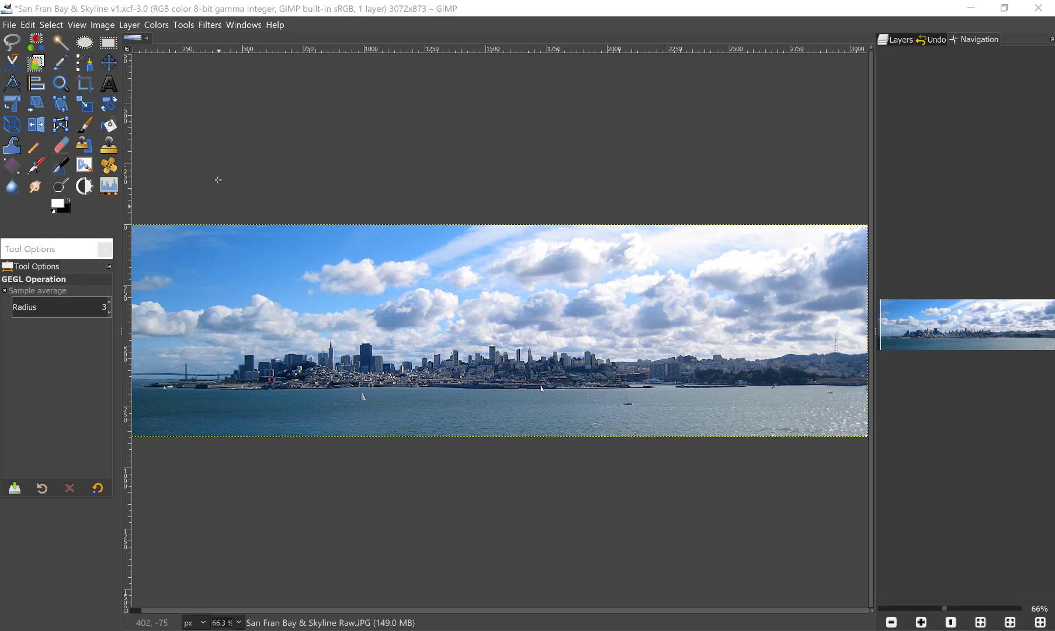
left_click(10, 25)
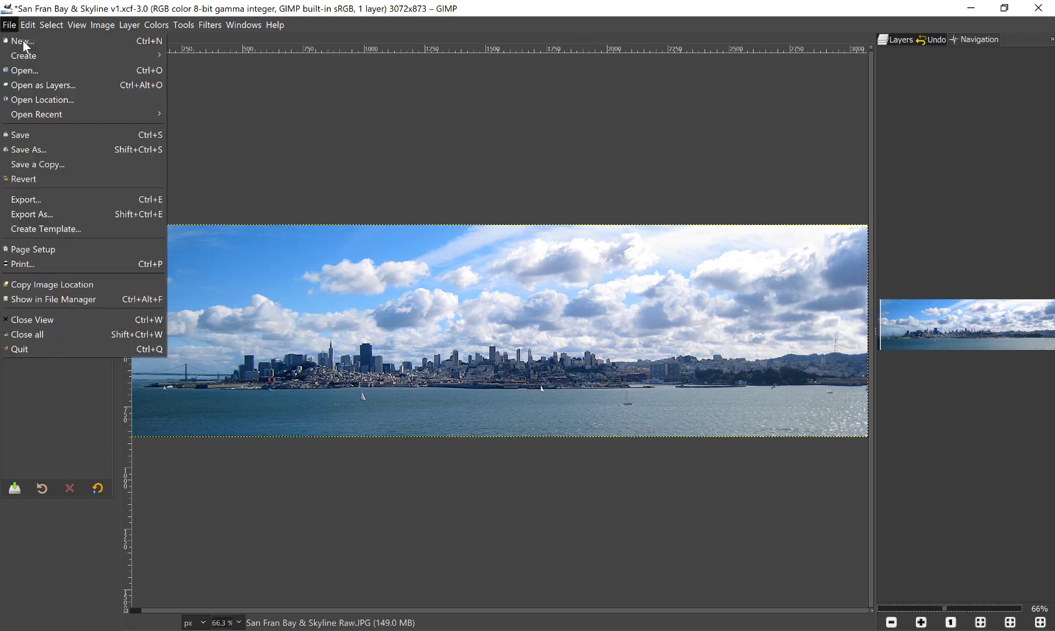
left_click(28, 134)
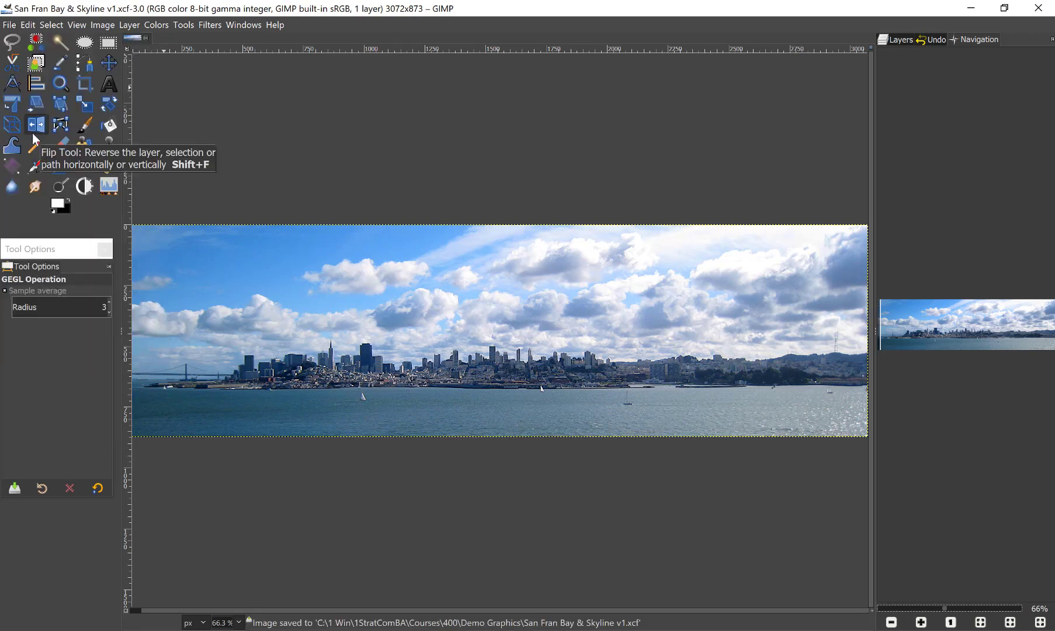